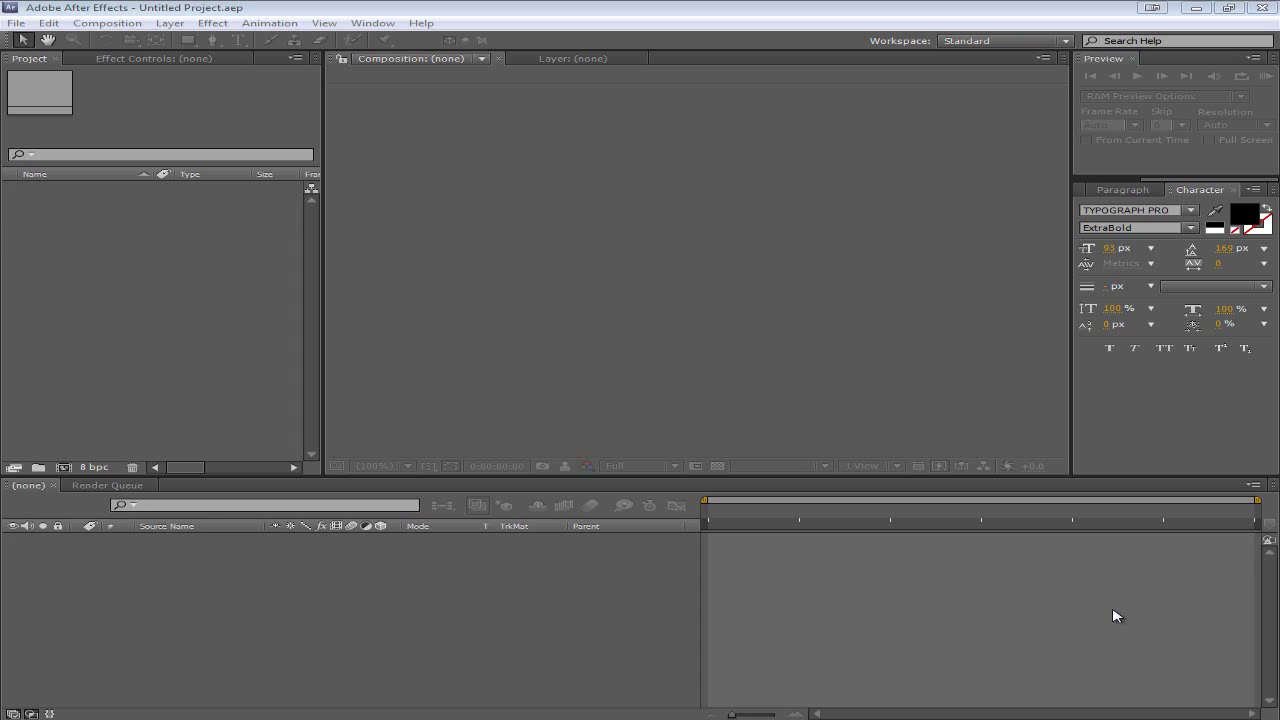
click(600, 12)
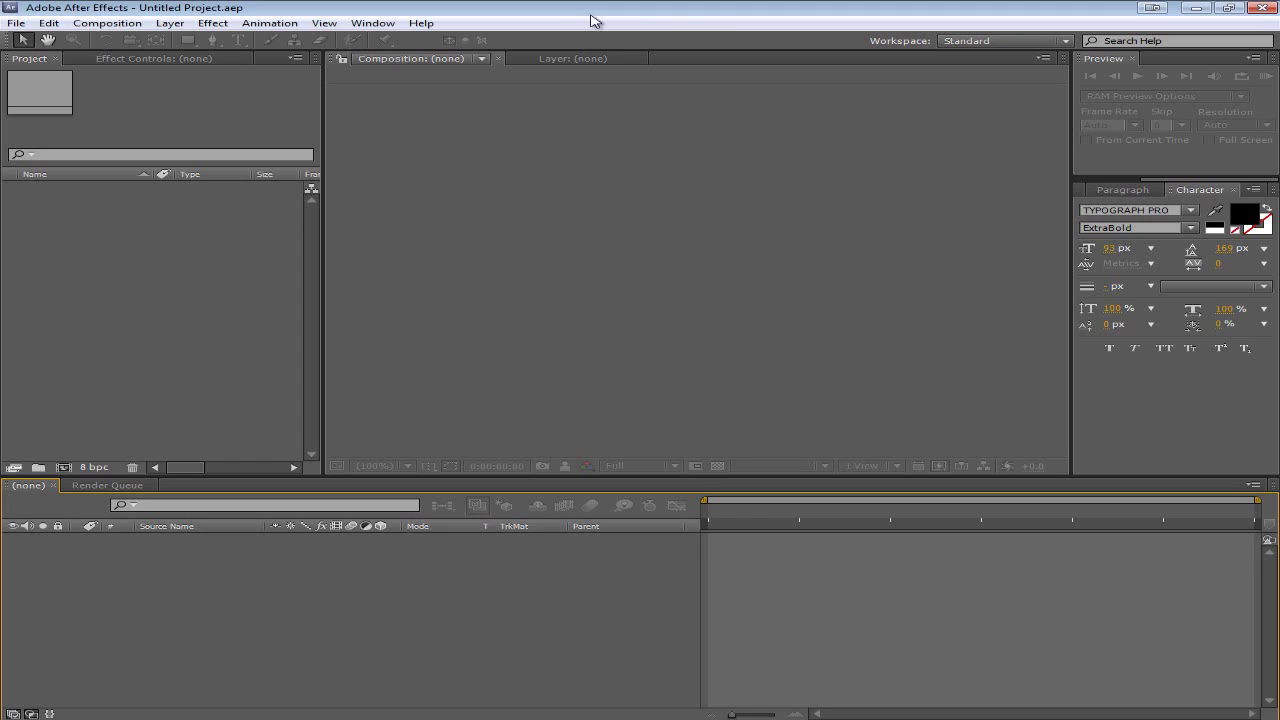
click(16, 22)
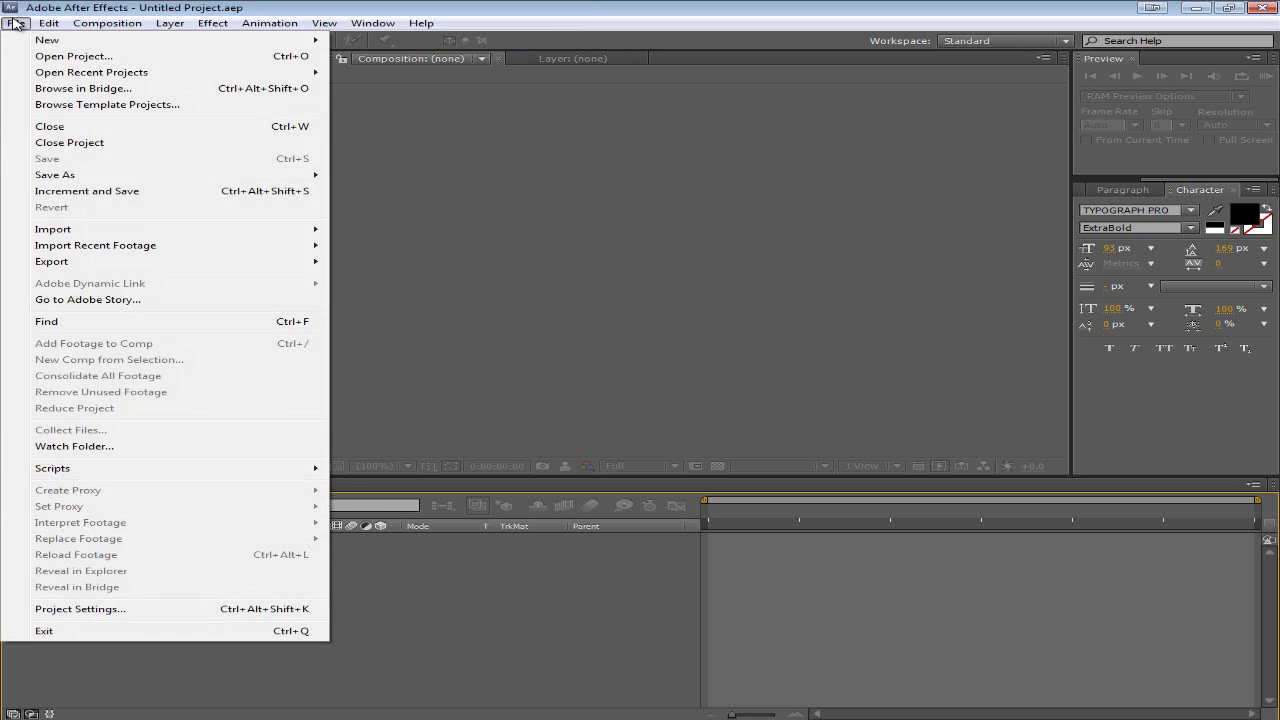
mouse_move(48, 23)
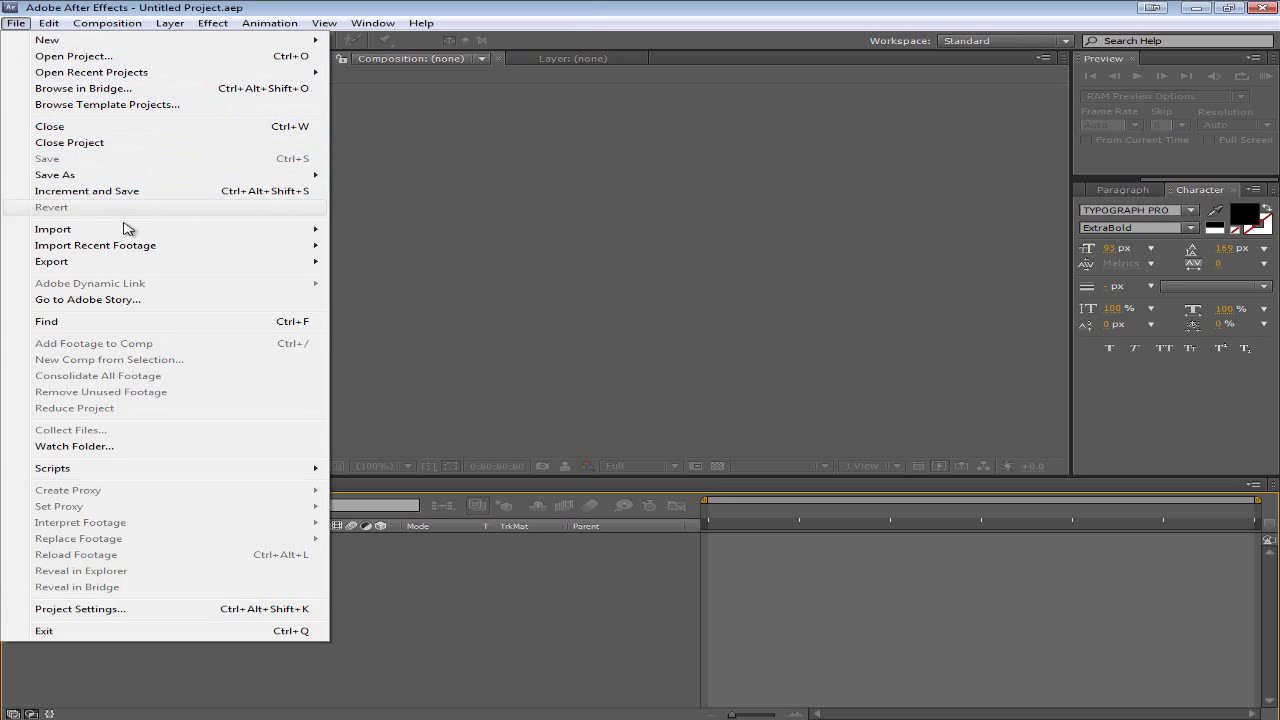
mouse_move(178, 233)
click(400, 231)
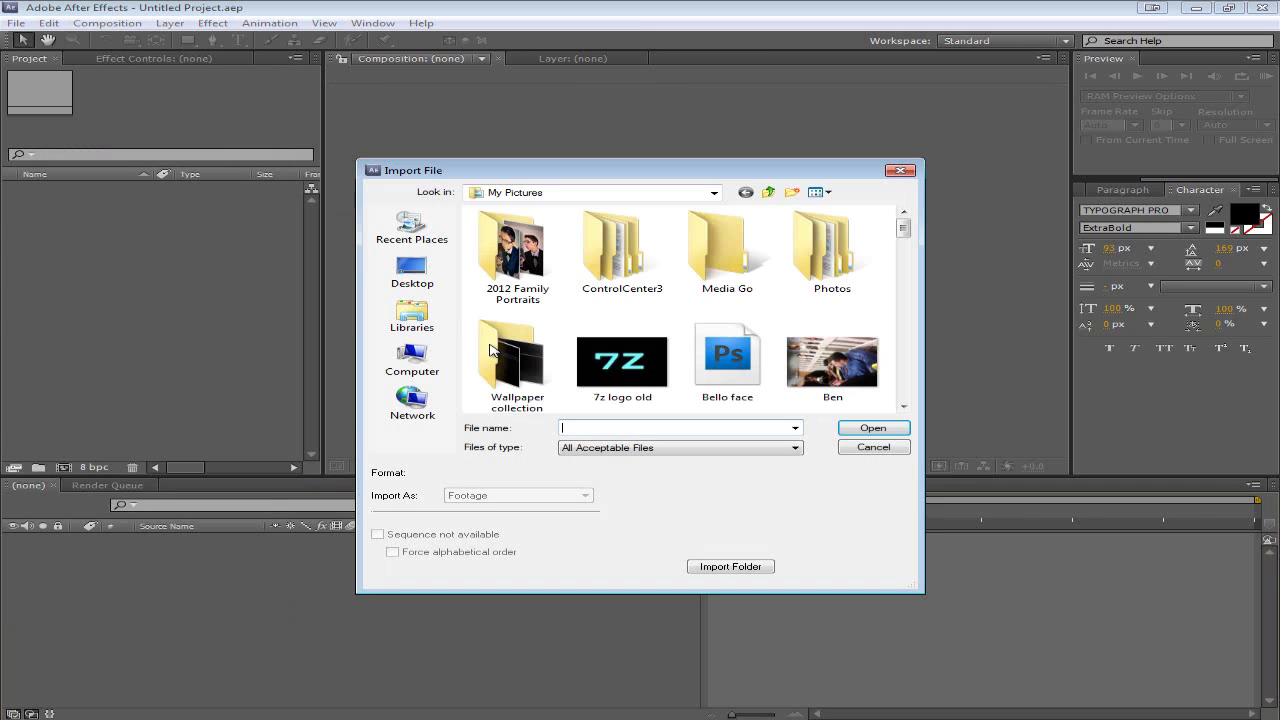
click(414, 322)
double_click(565, 242)
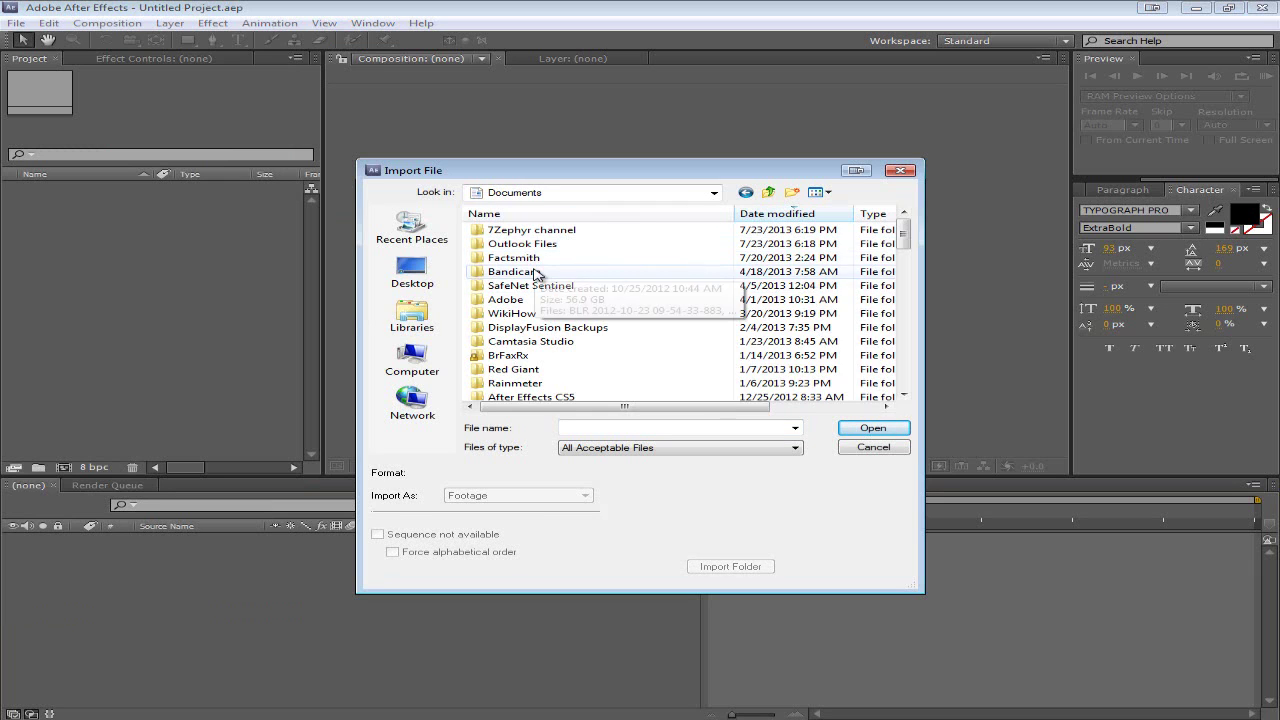
double_click(575, 262)
click(605, 271)
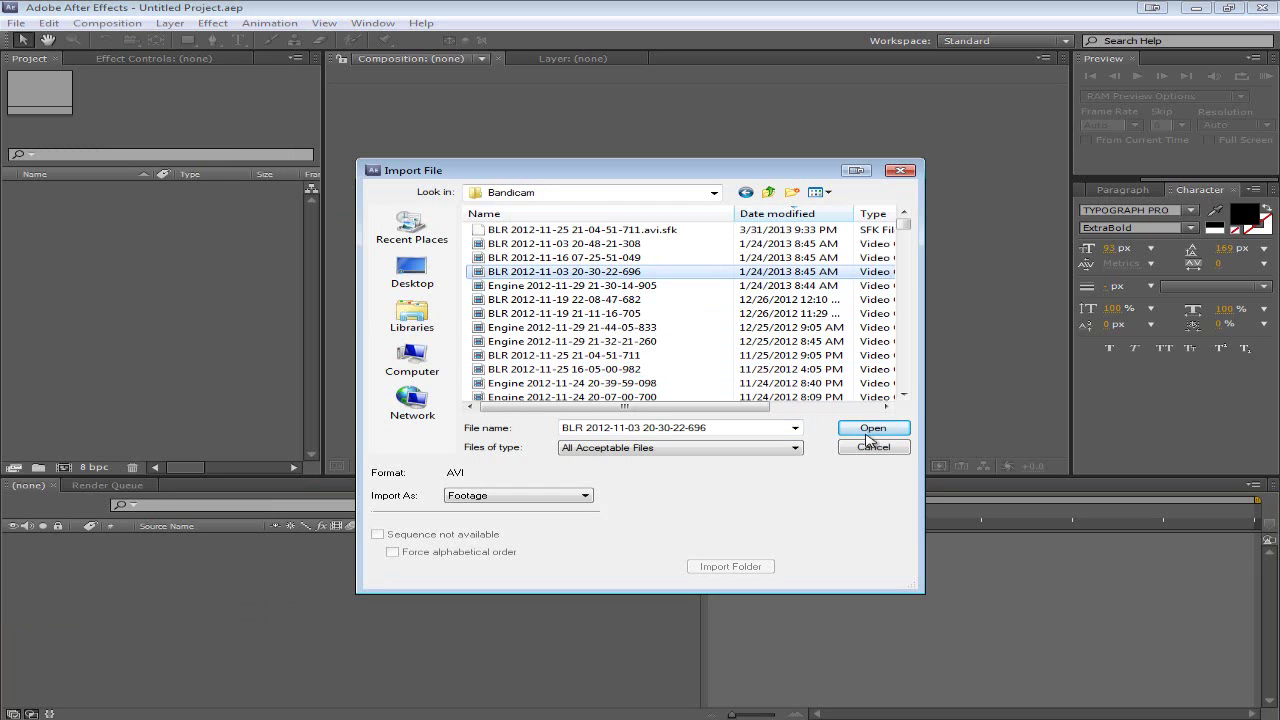
click(873, 429)
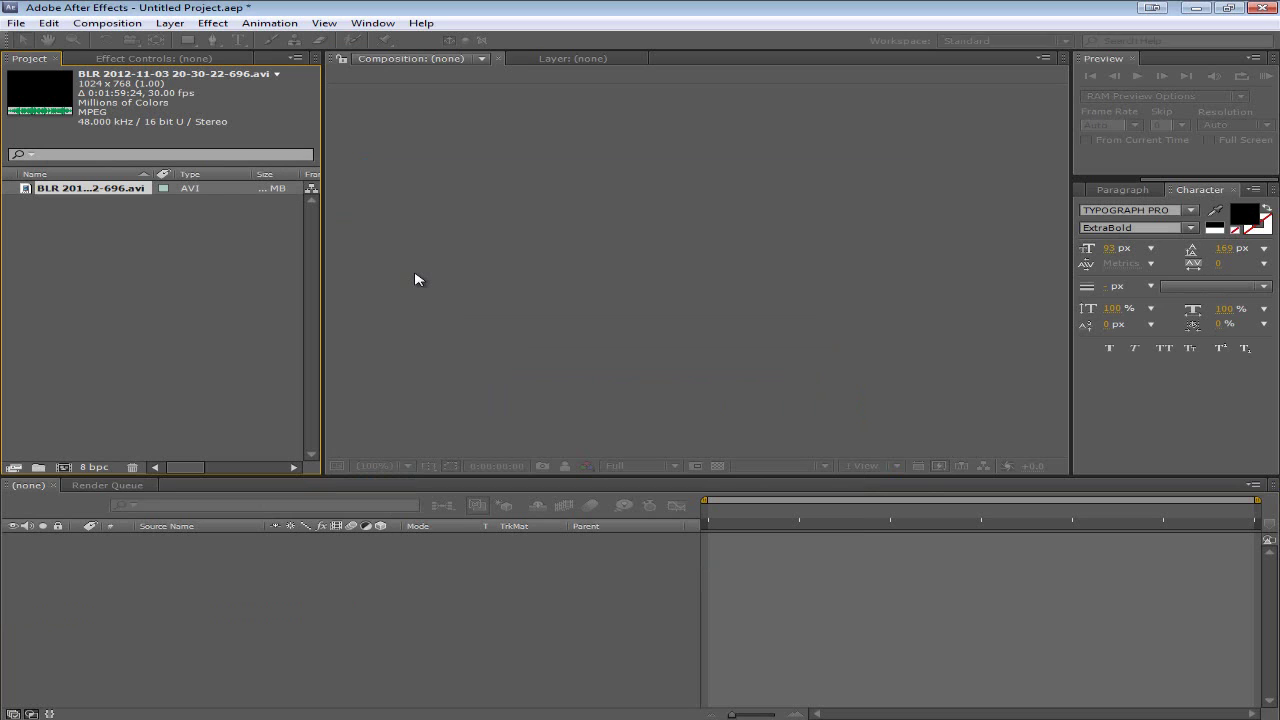
Step: Drag the BLR footage onto the Timeline to build its composition, then move to about 3 seconds
drag(94, 189, 147, 634)
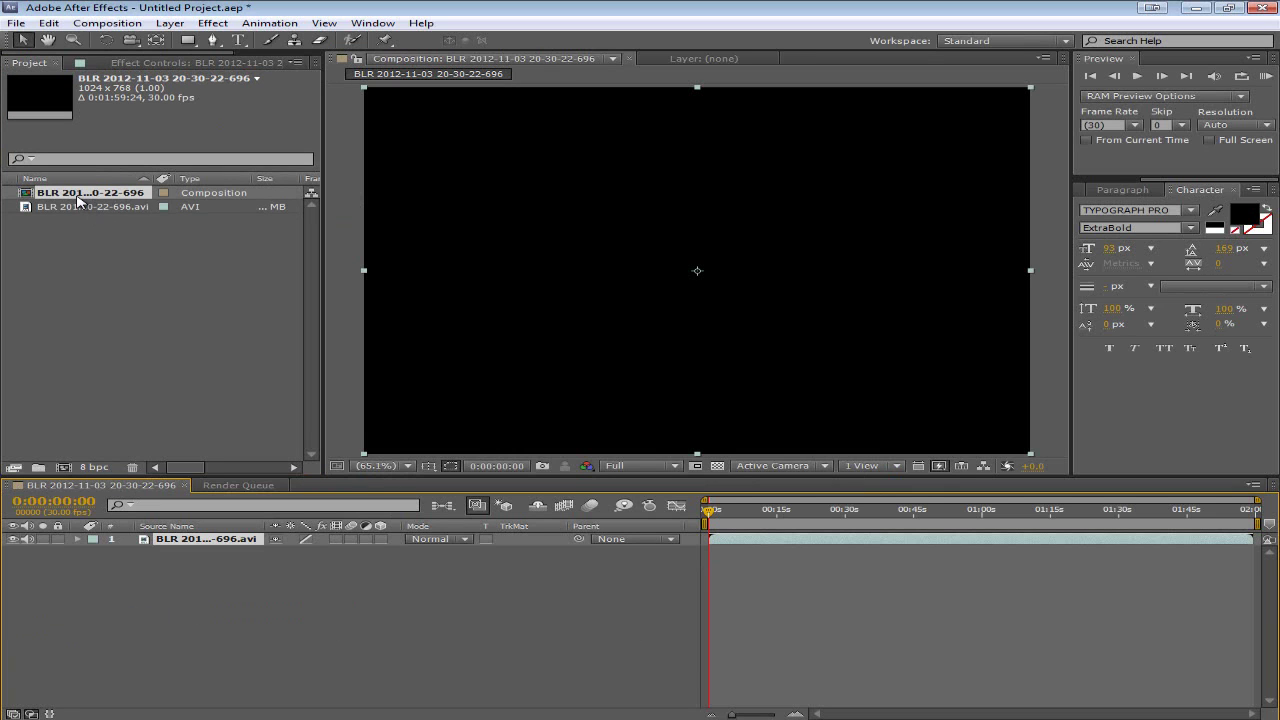
click(202, 577)
click(204, 541)
drag(714, 517, 746, 515)
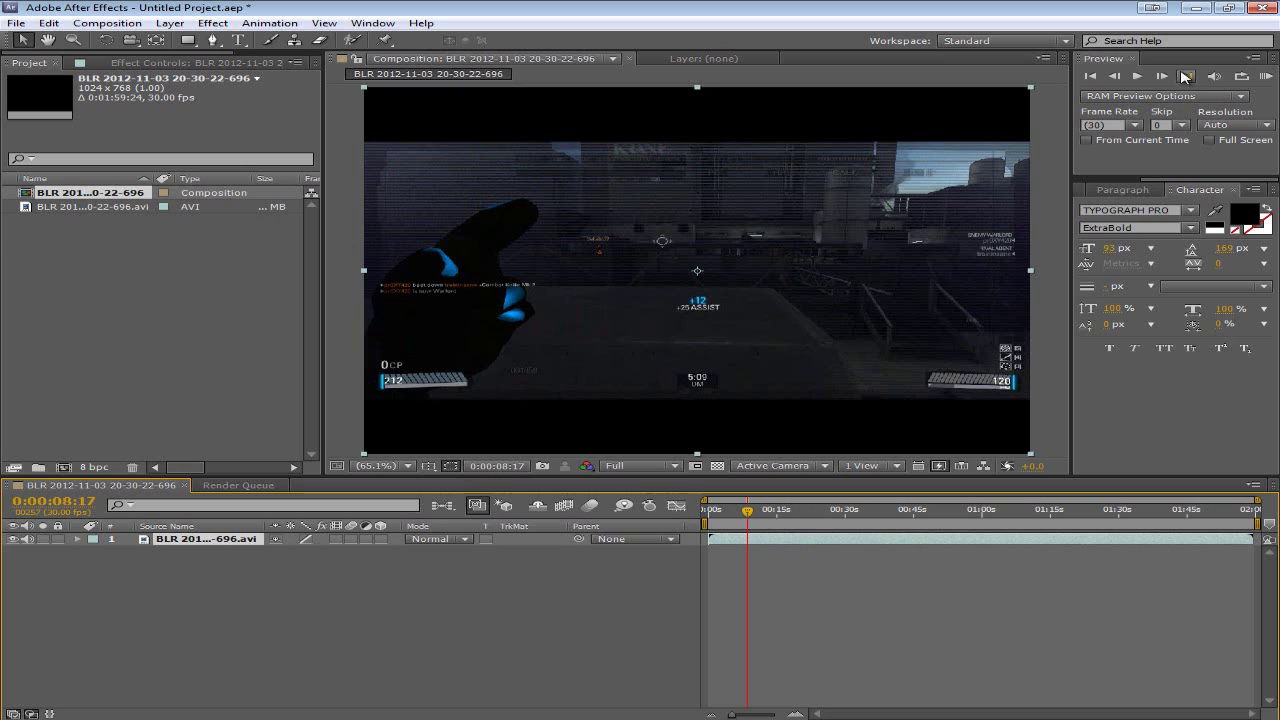
Step: Play the composition, stop near 13 seconds, and move ahead to about 17 seconds
click(1138, 77)
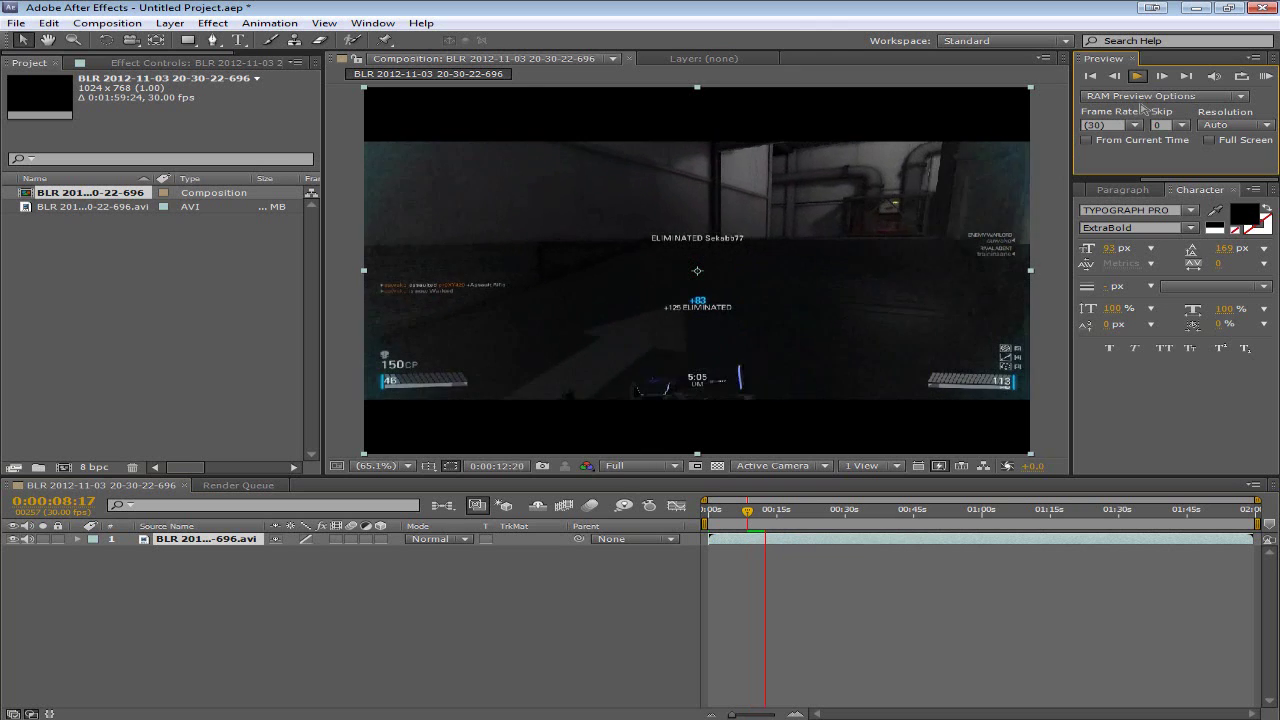
key(space)
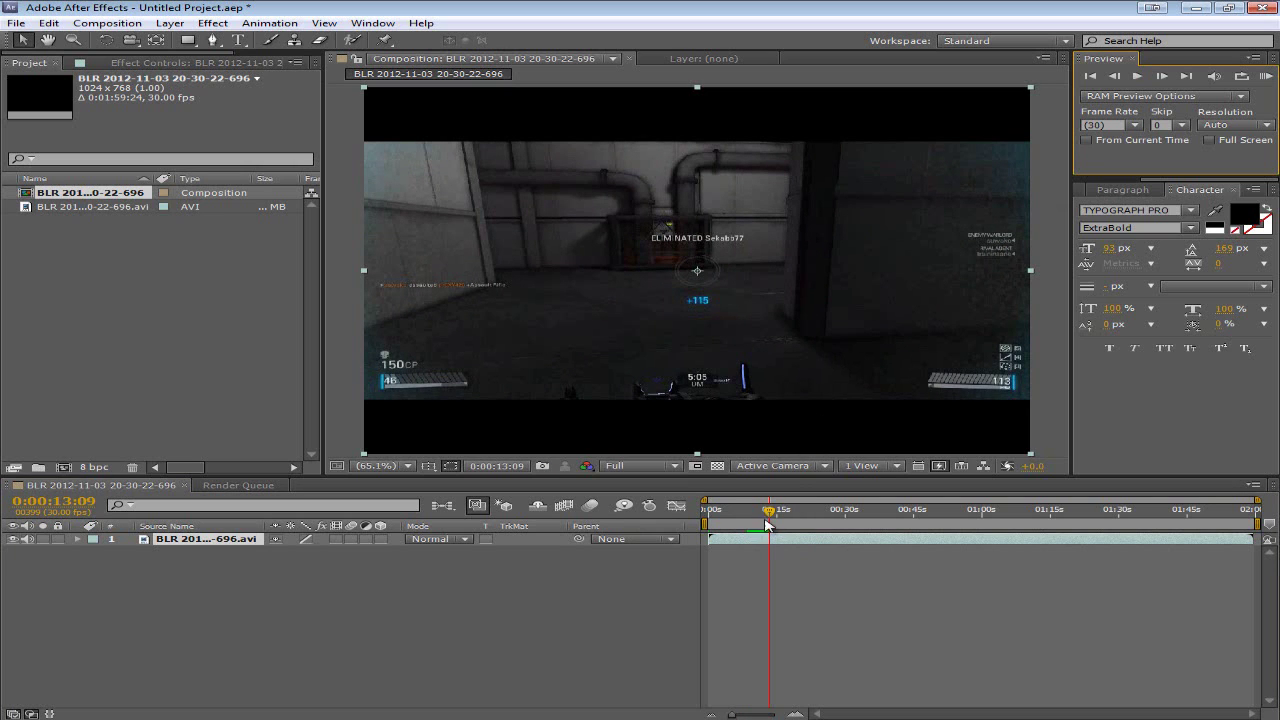
drag(769, 512, 787, 512)
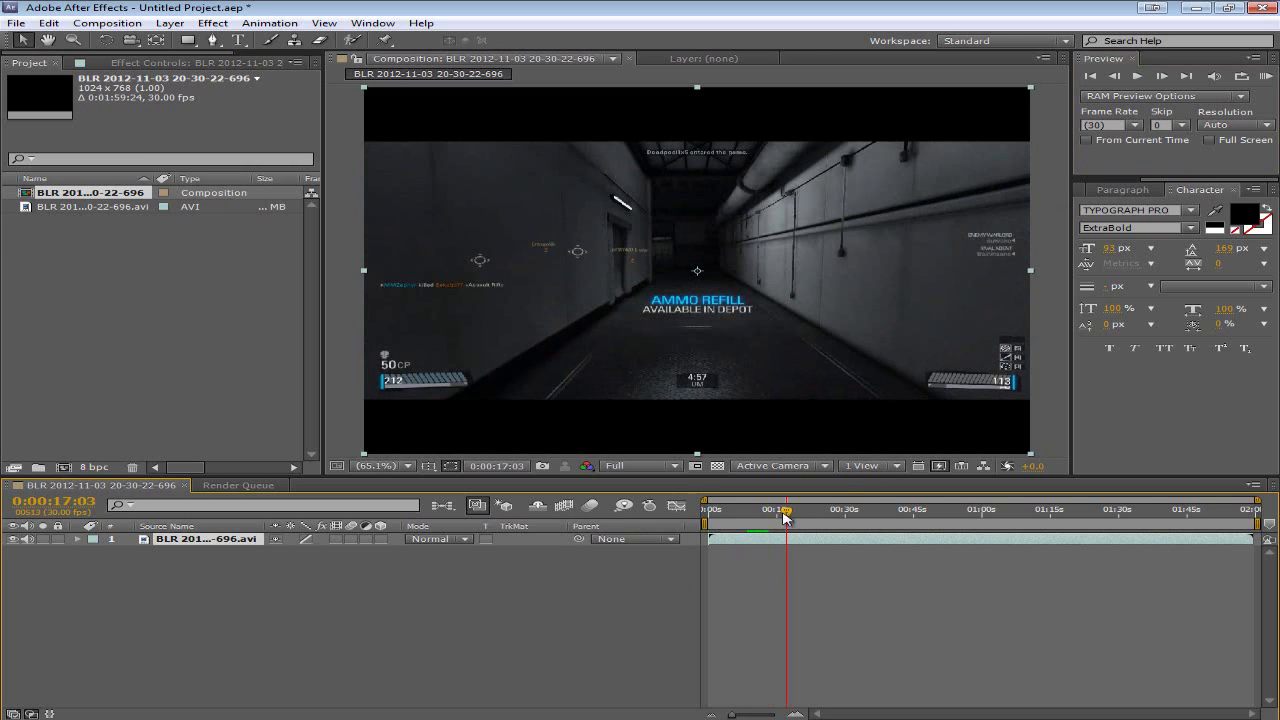
Step: Run a RAM preview of the clip, then play again and pause around 14 seconds
click(1266, 78)
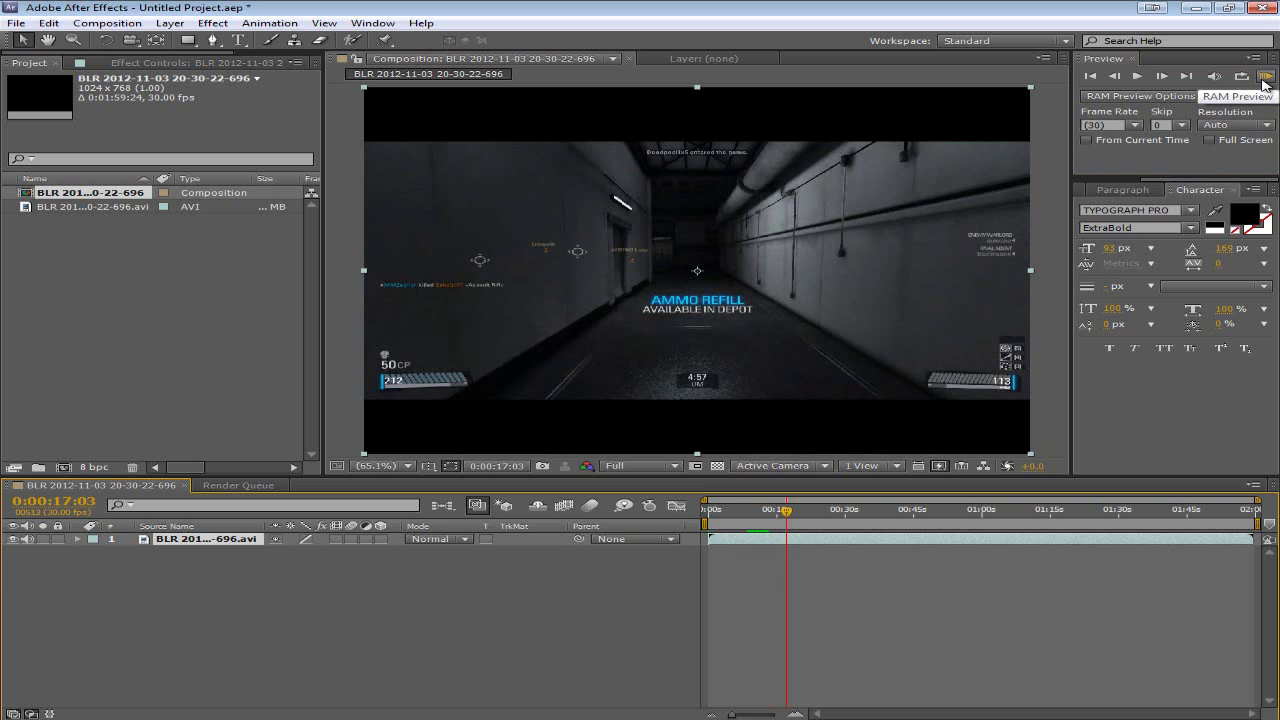
click(1078, 130)
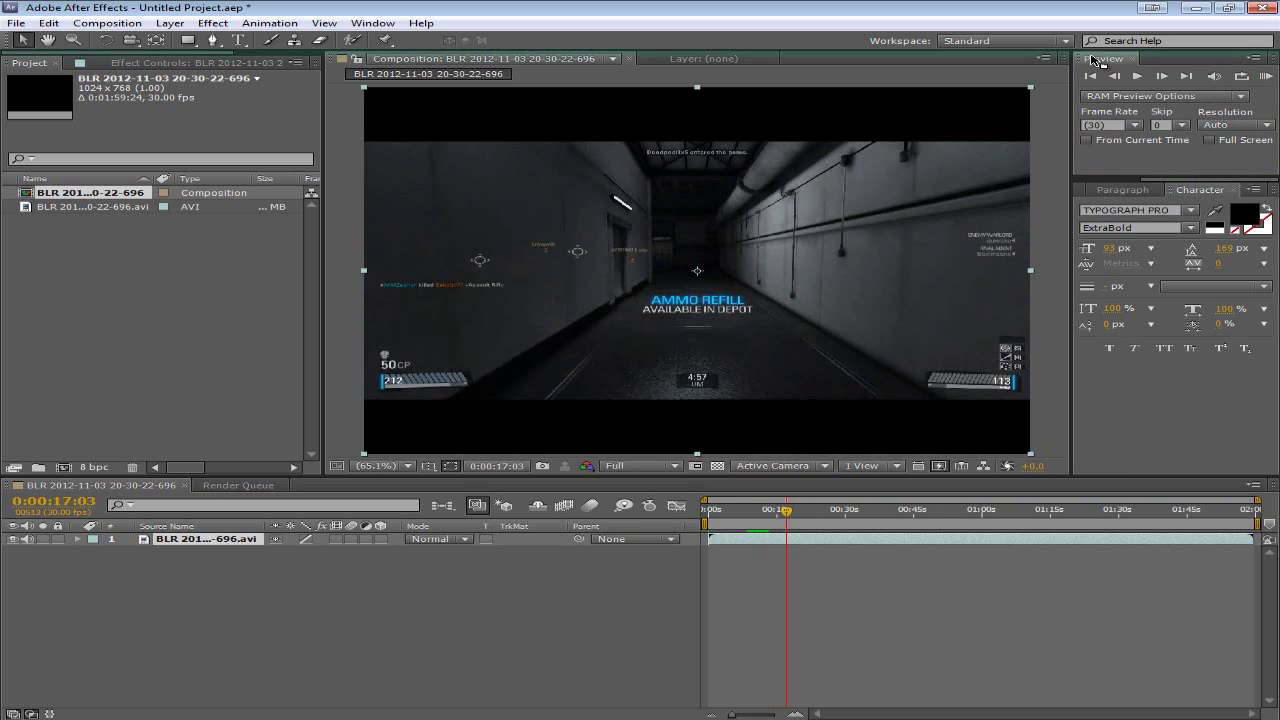
click(1265, 78)
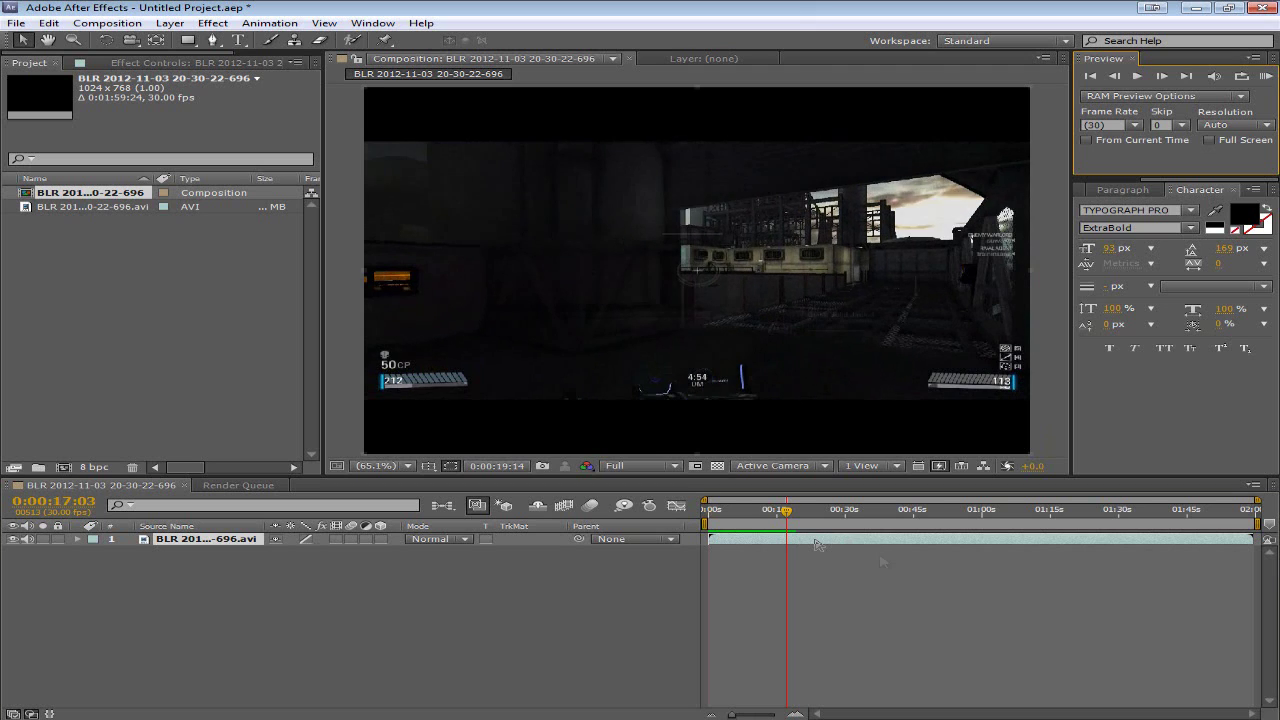
click(882, 562)
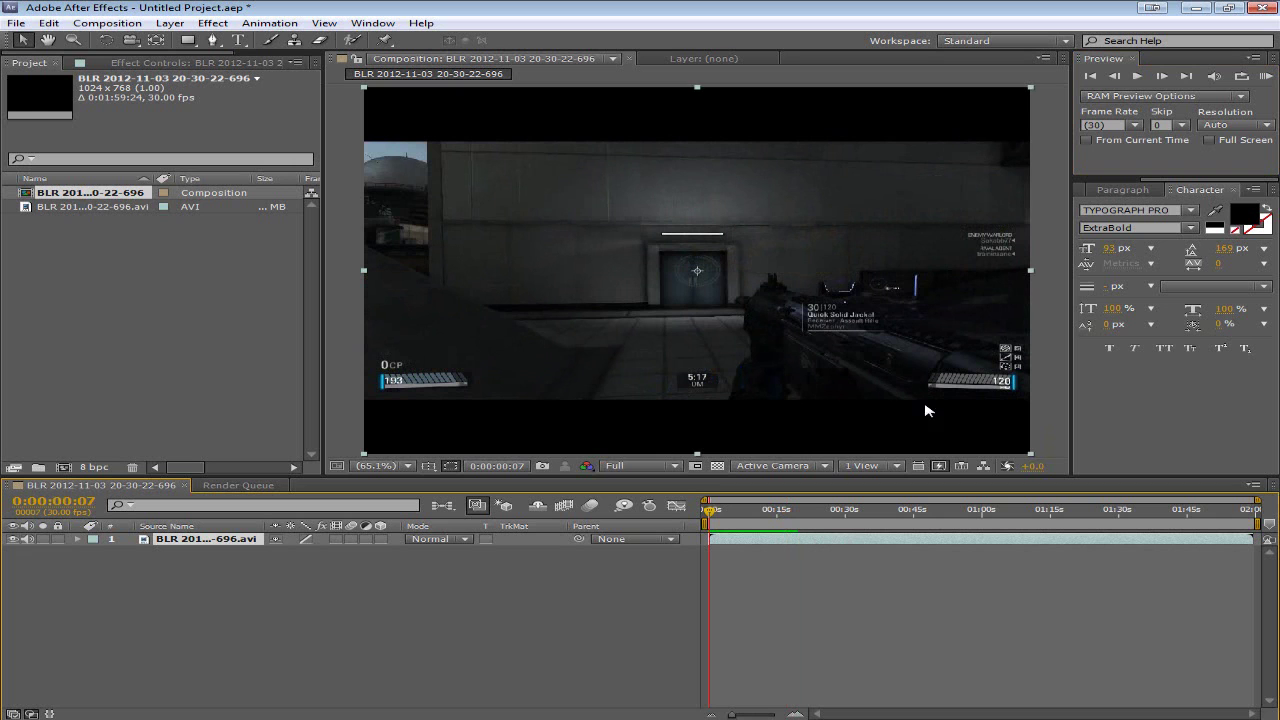
click(1137, 76)
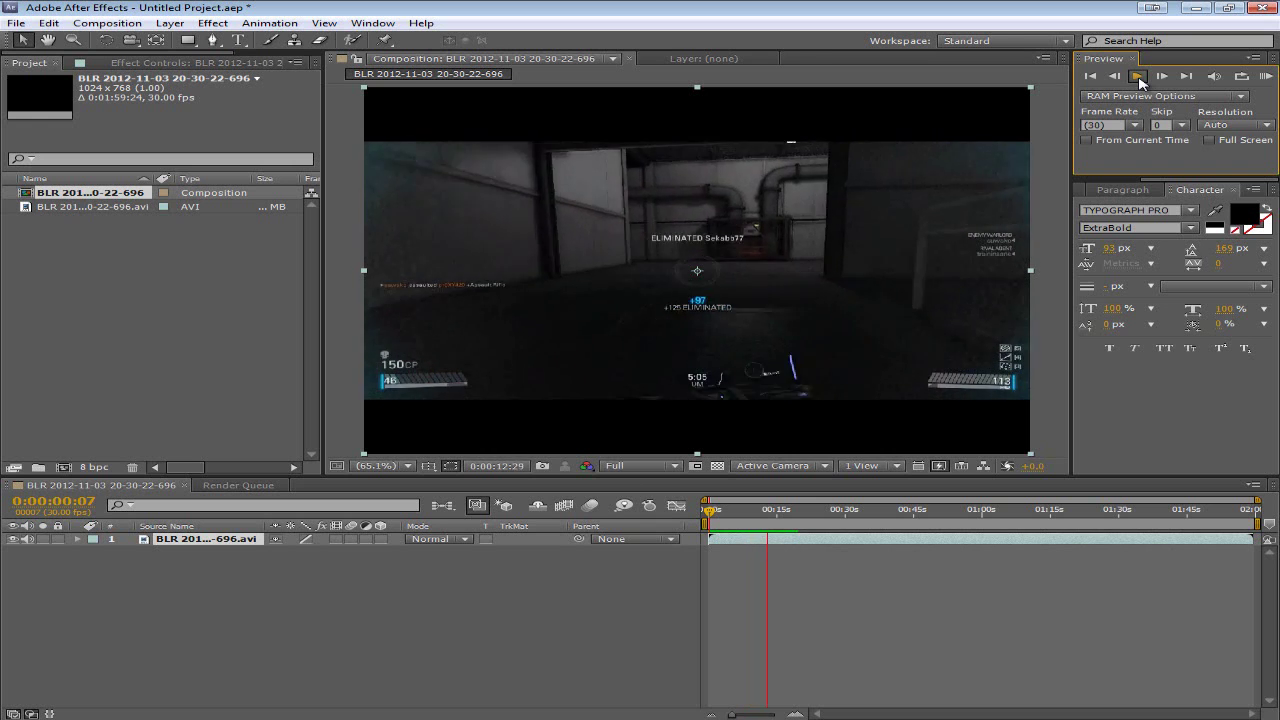
click(1139, 78)
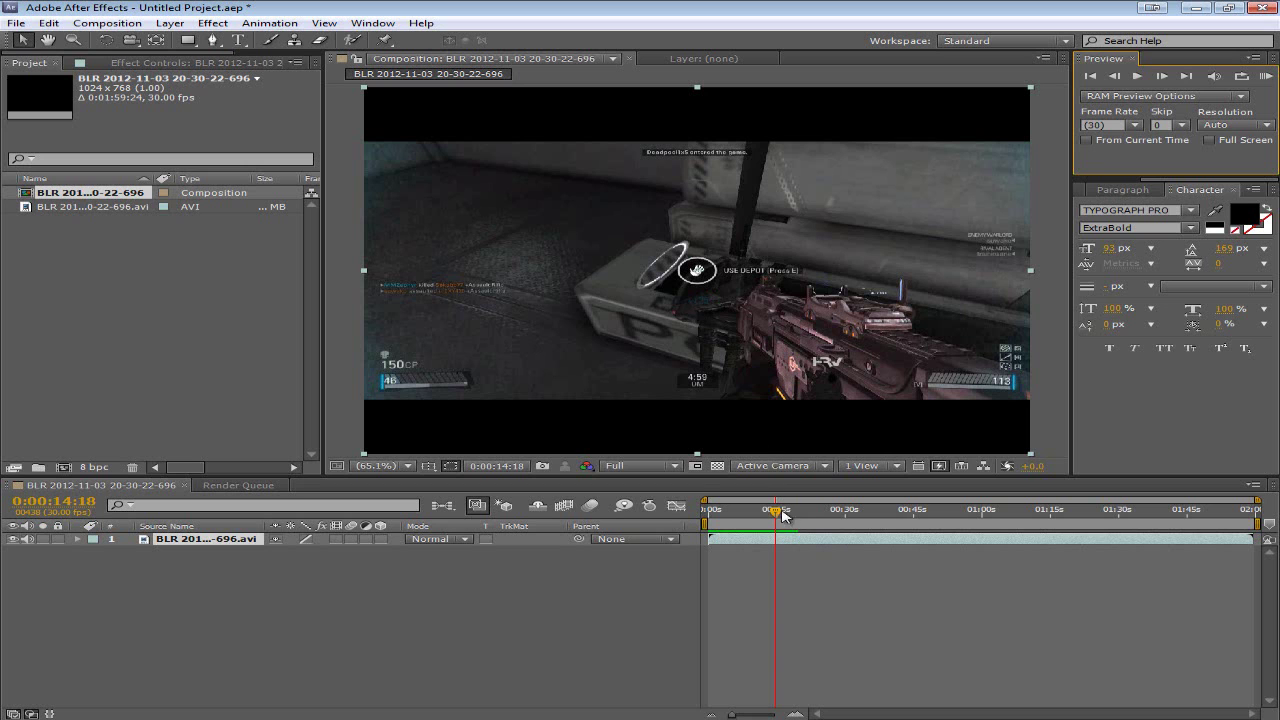
Step: Scrub the current-time indicator back and forth, settling at 0:00:06:24
drag(777, 514, 716, 522)
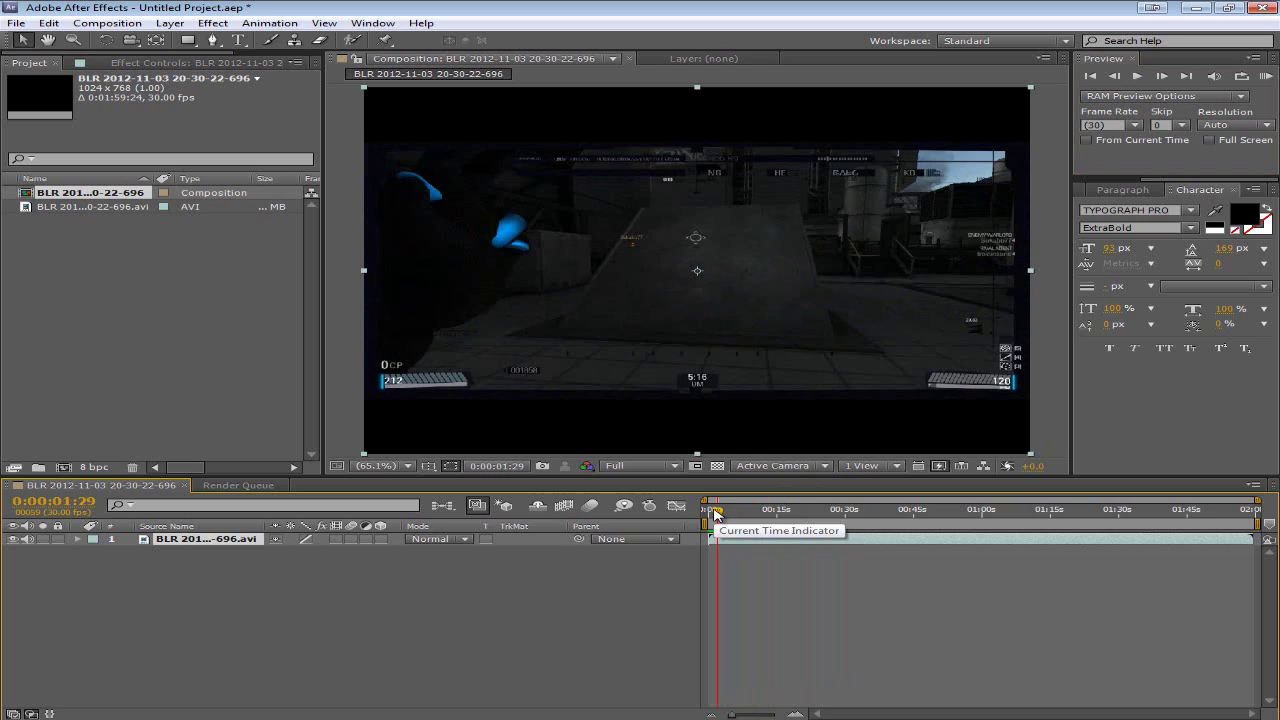
drag(716, 514, 739, 514)
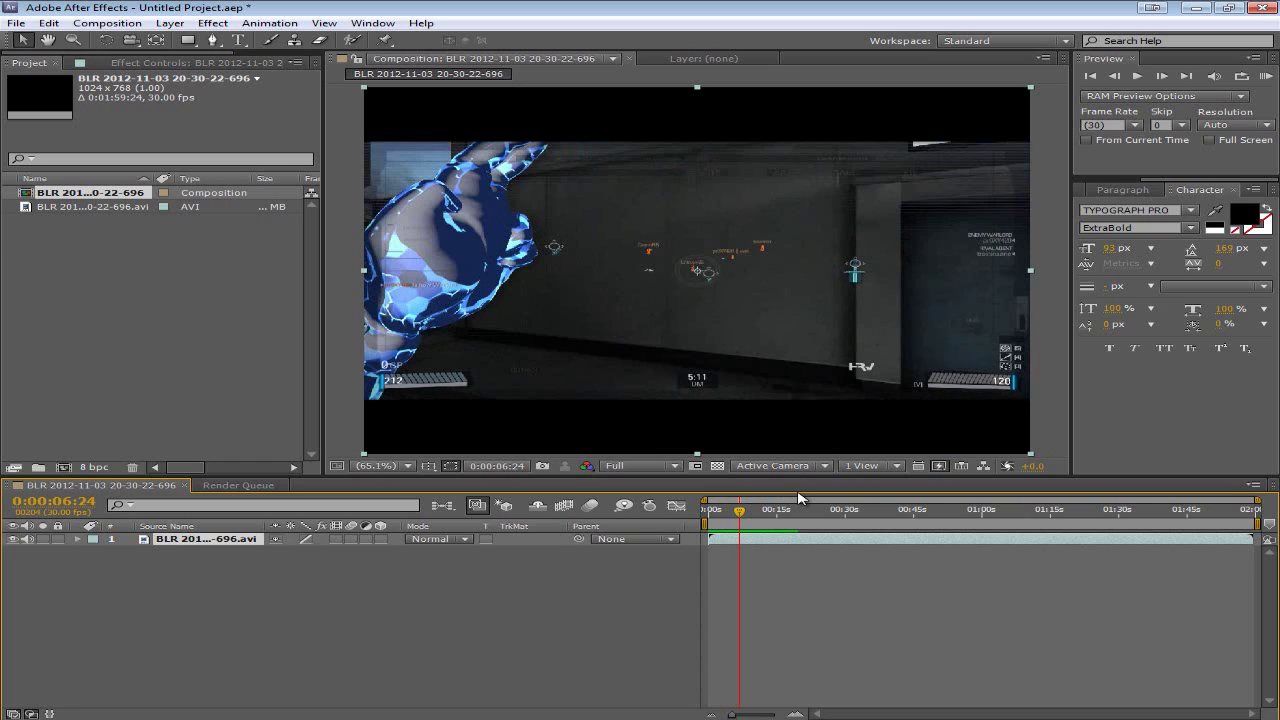
click(651, 466)
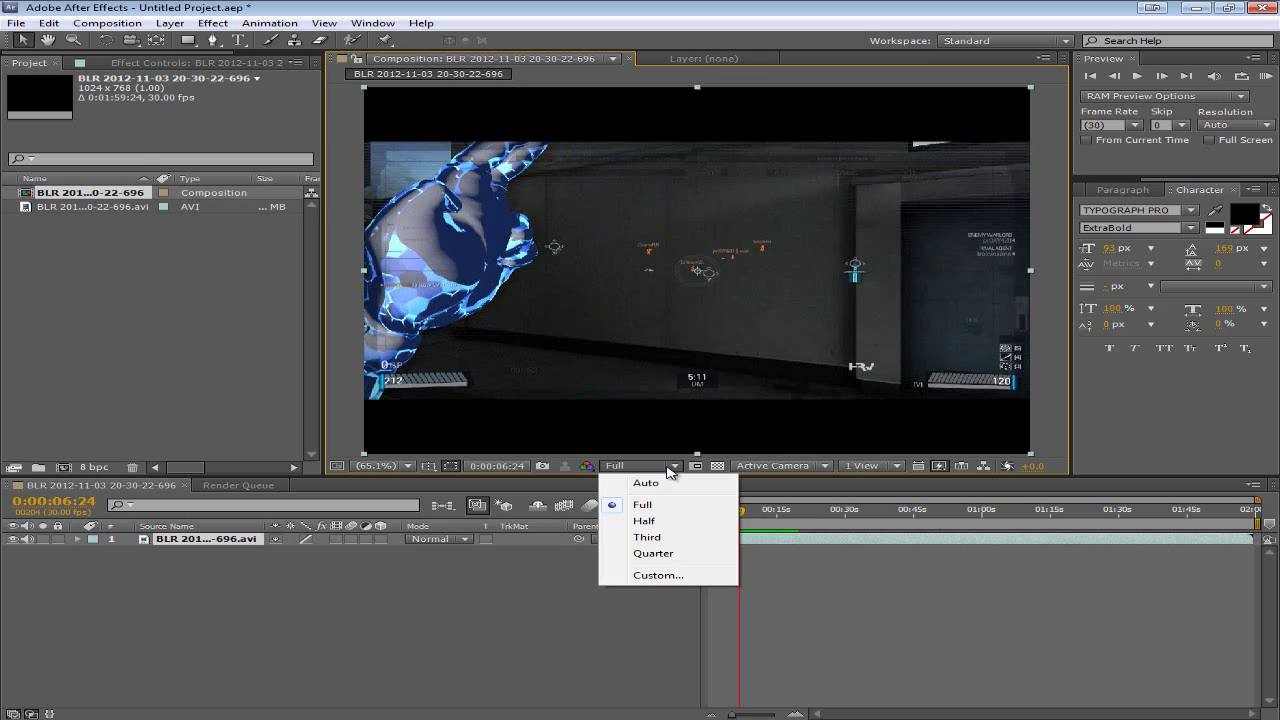
click(668, 471)
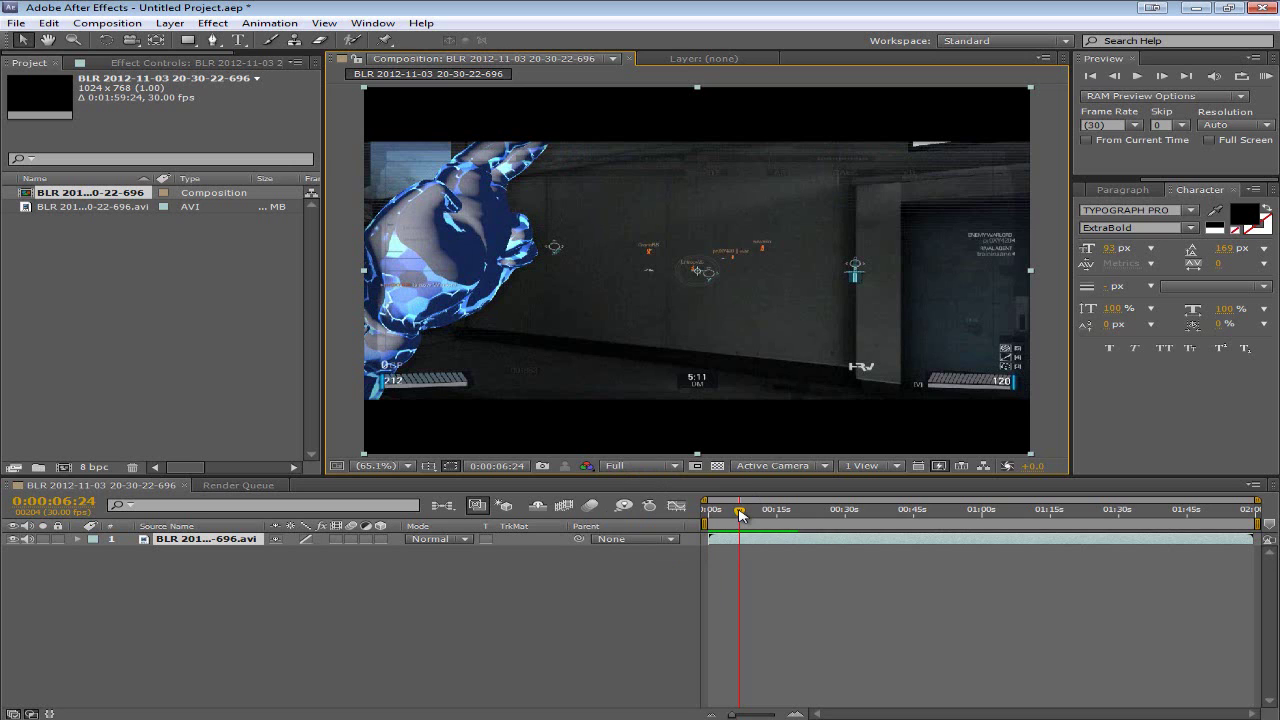
drag(740, 514, 748, 514)
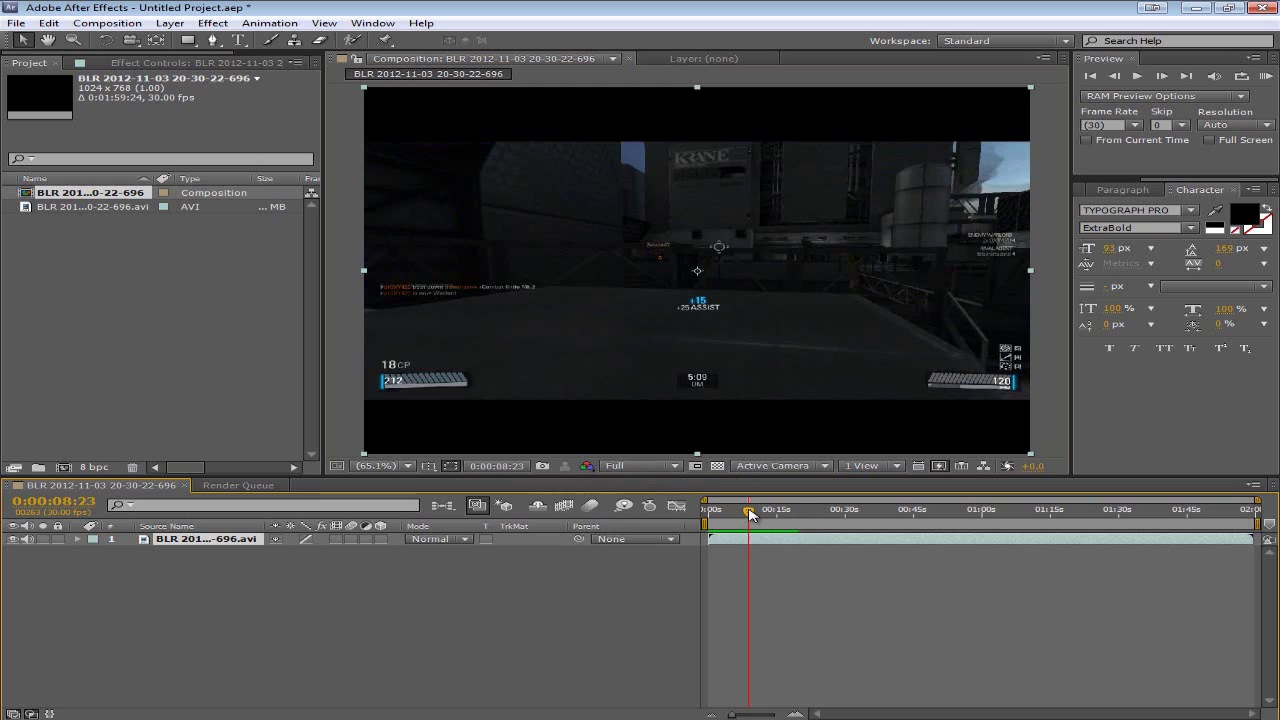
drag(750, 513, 740, 513)
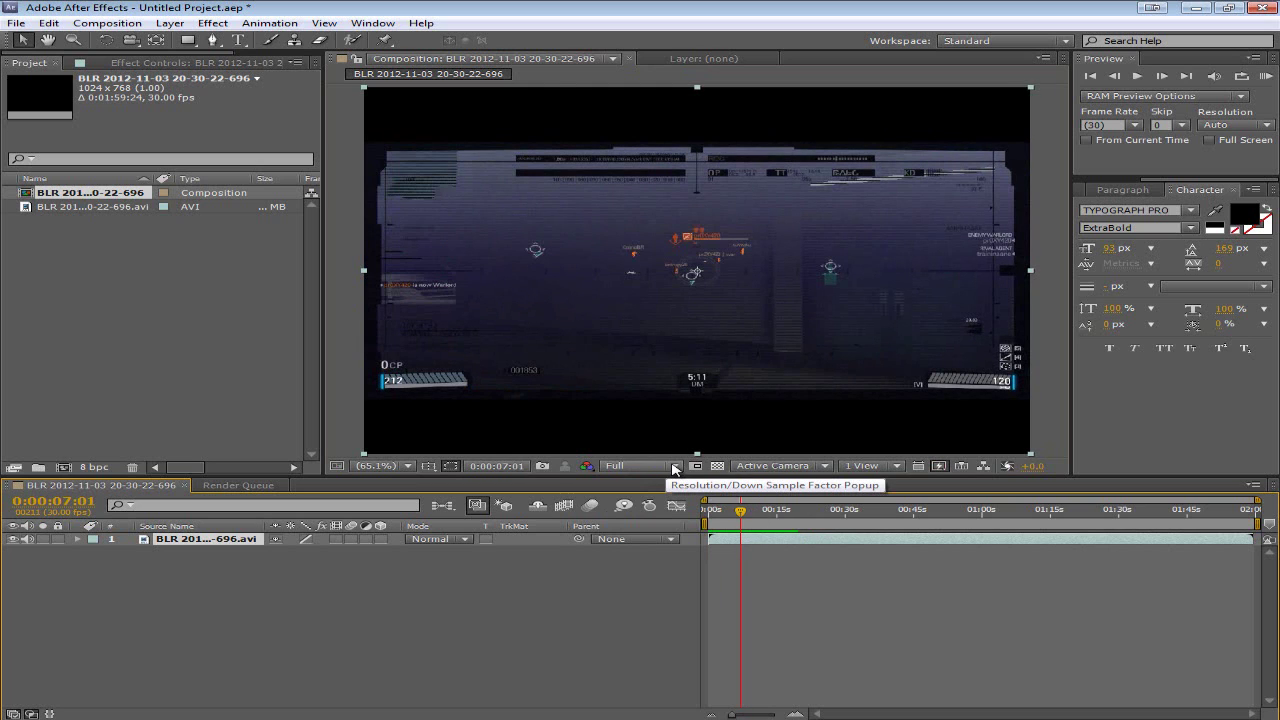
click(674, 467)
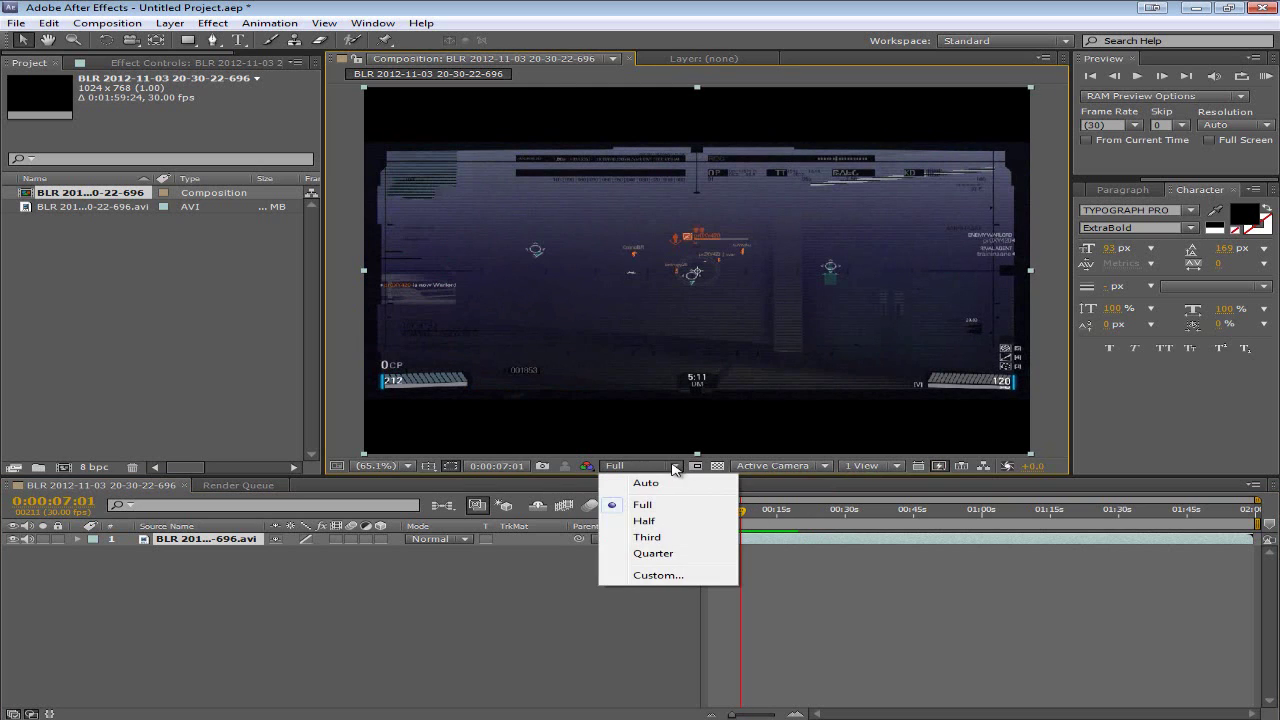
click(648, 537)
click(659, 467)
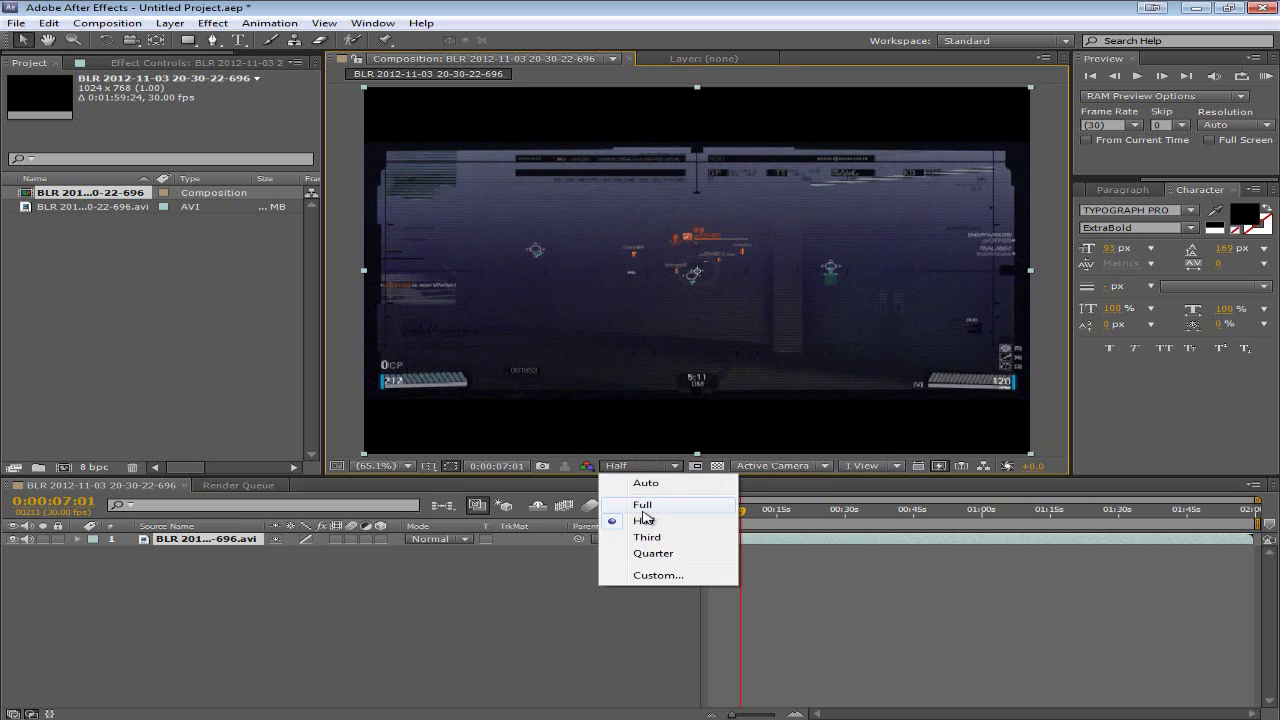
click(648, 537)
click(660, 466)
click(668, 552)
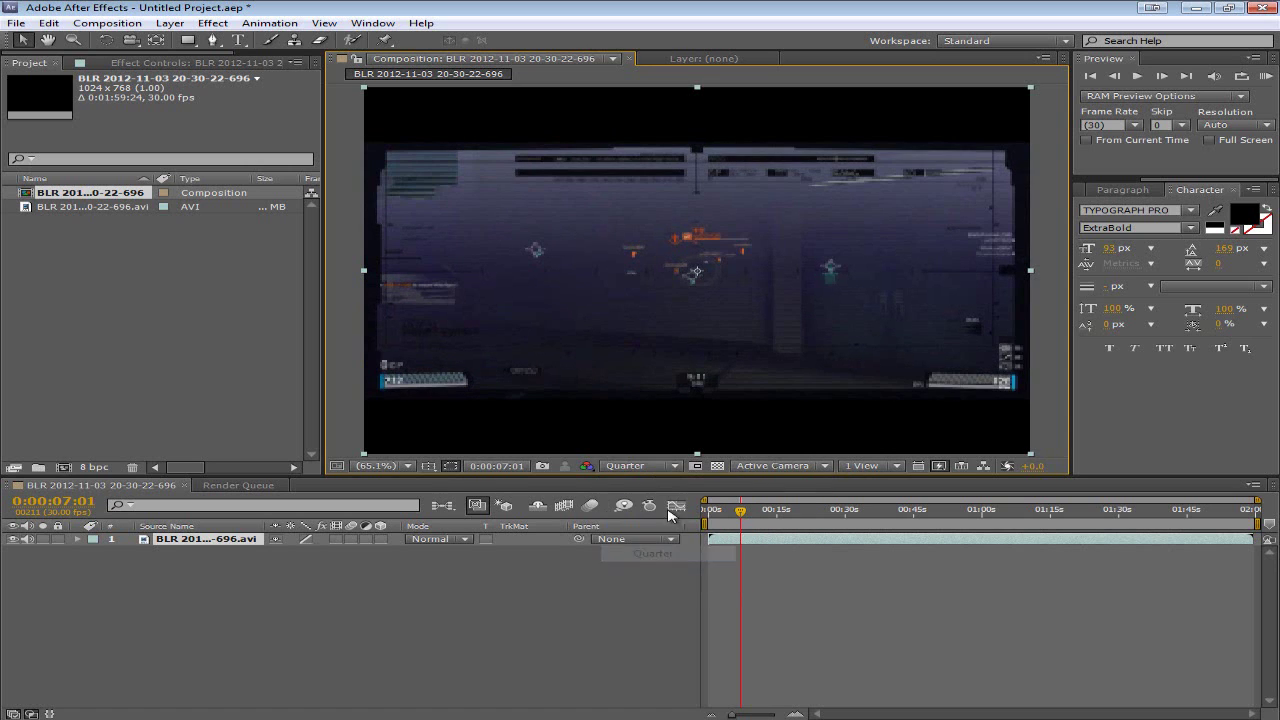
click(750, 512)
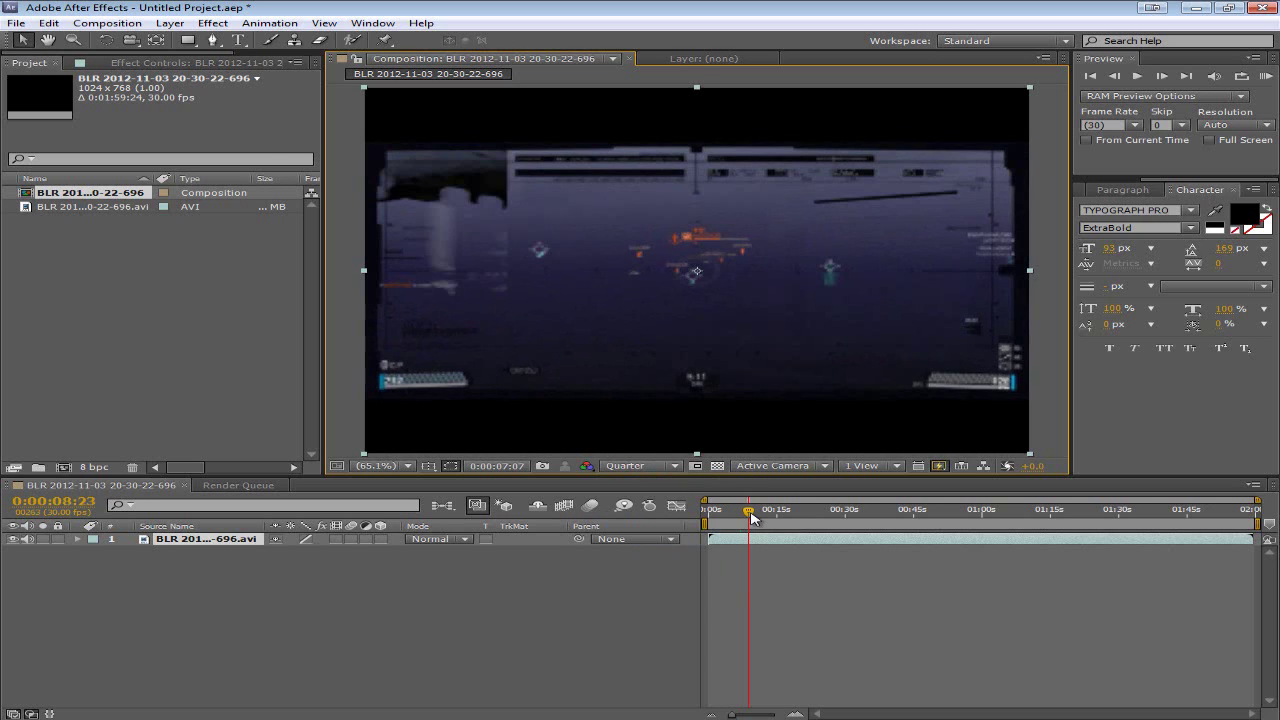
drag(752, 515, 757, 517)
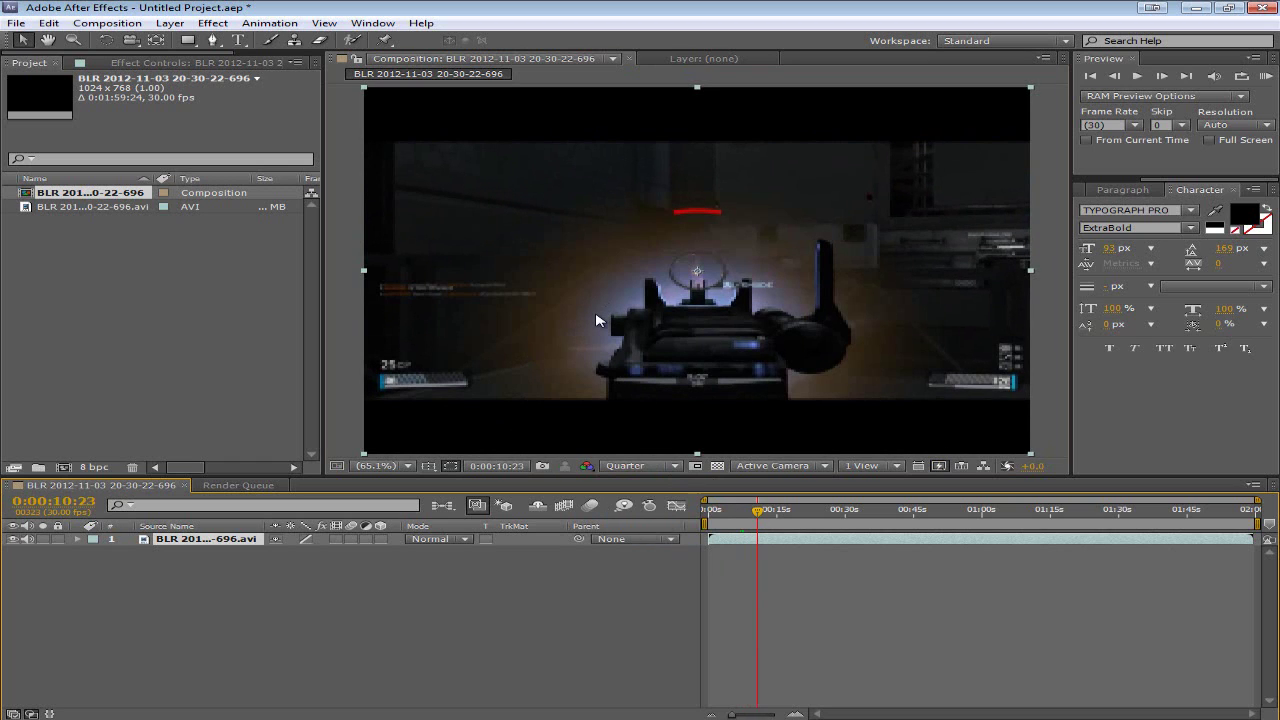
click(643, 467)
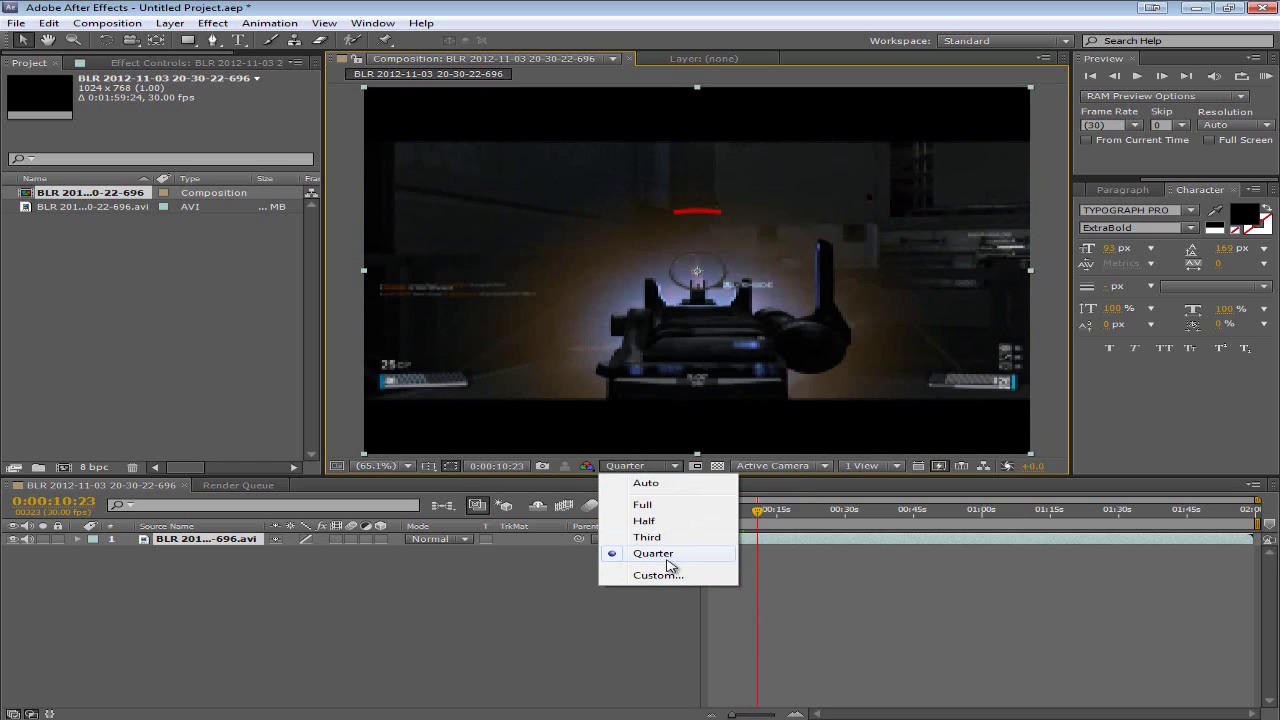
click(678, 510)
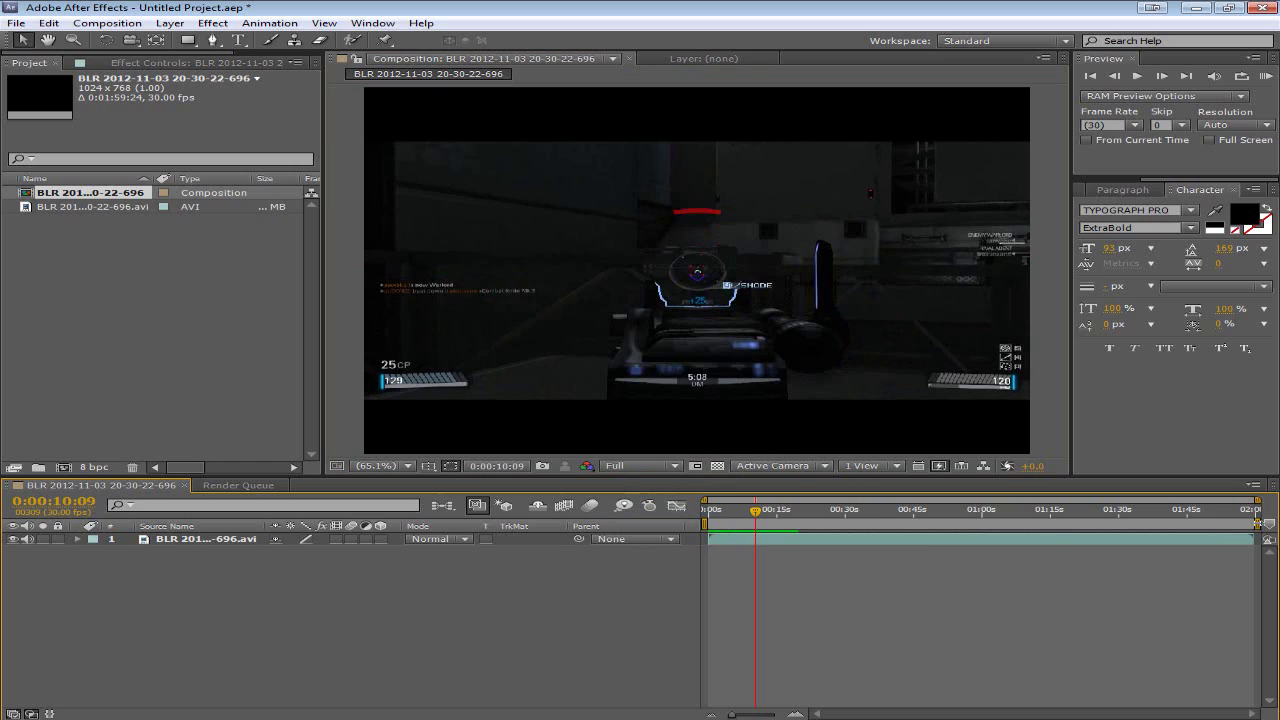
Step: Trim the work area to roughly 0:03–0:46 and preview it
mouse_move(1256, 520)
mouse_down()
mouse_move(854, 520)
mouse_move(1268, 522)
mouse_move(922, 521)
mouse_up()
drag(705, 521, 944, 523)
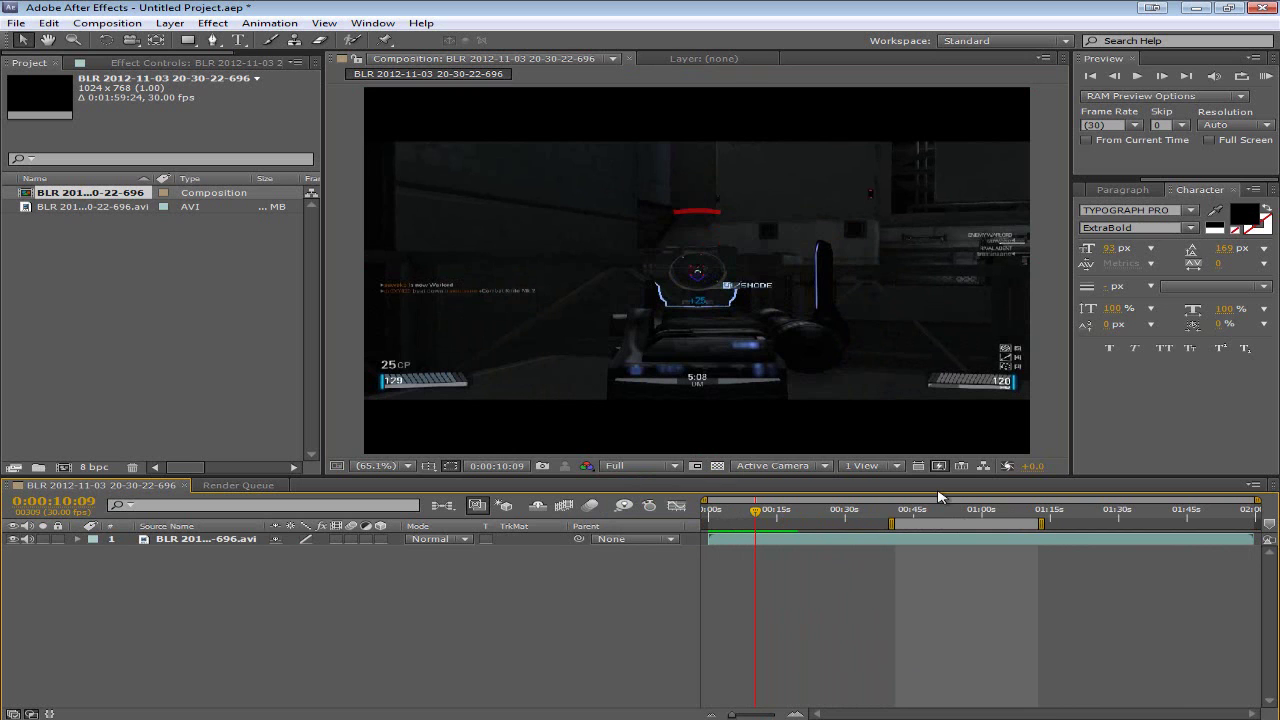
click(1243, 76)
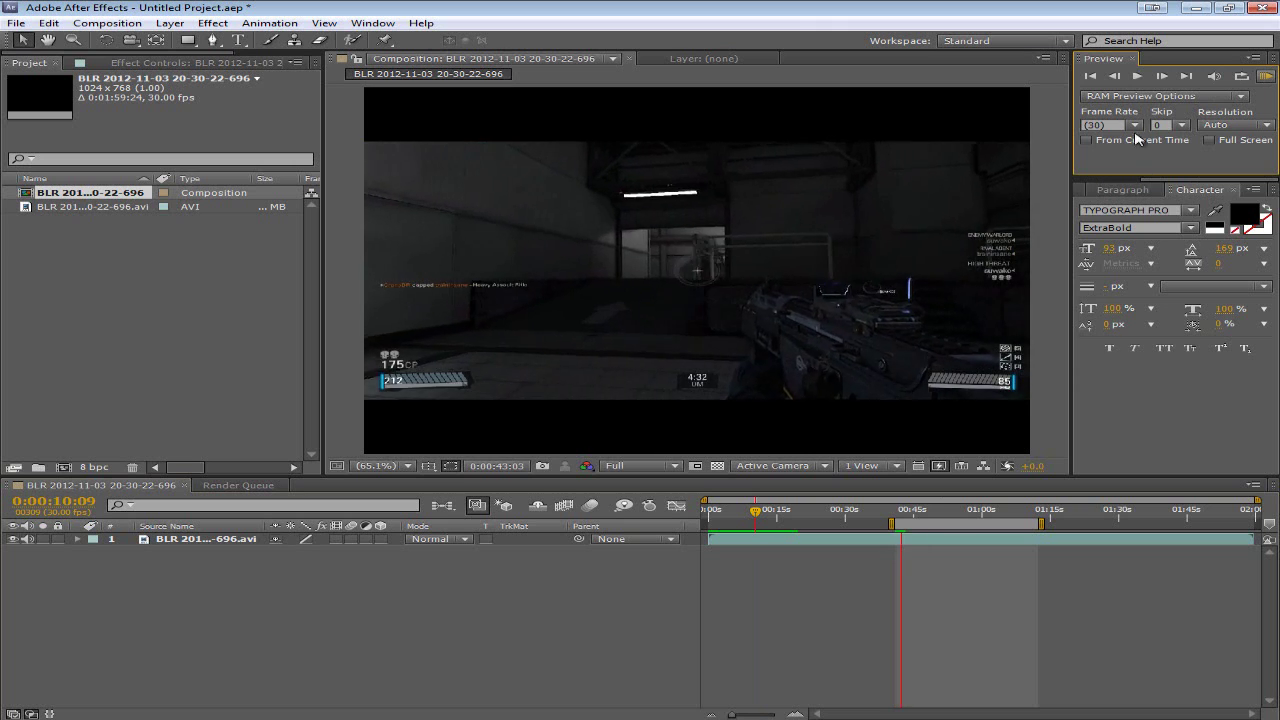
click(1137, 77)
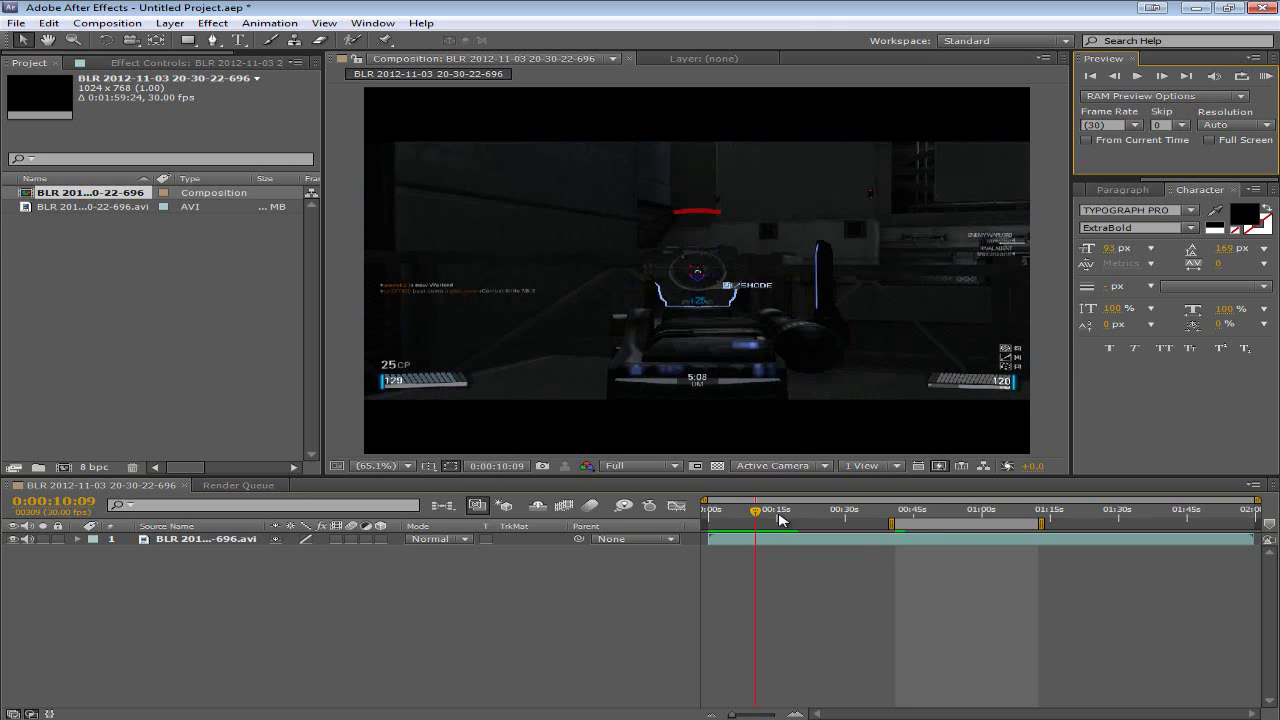
Step: Stretch the work area handles out to the composition's start and end
click(931, 530)
drag(931, 524, 843, 524)
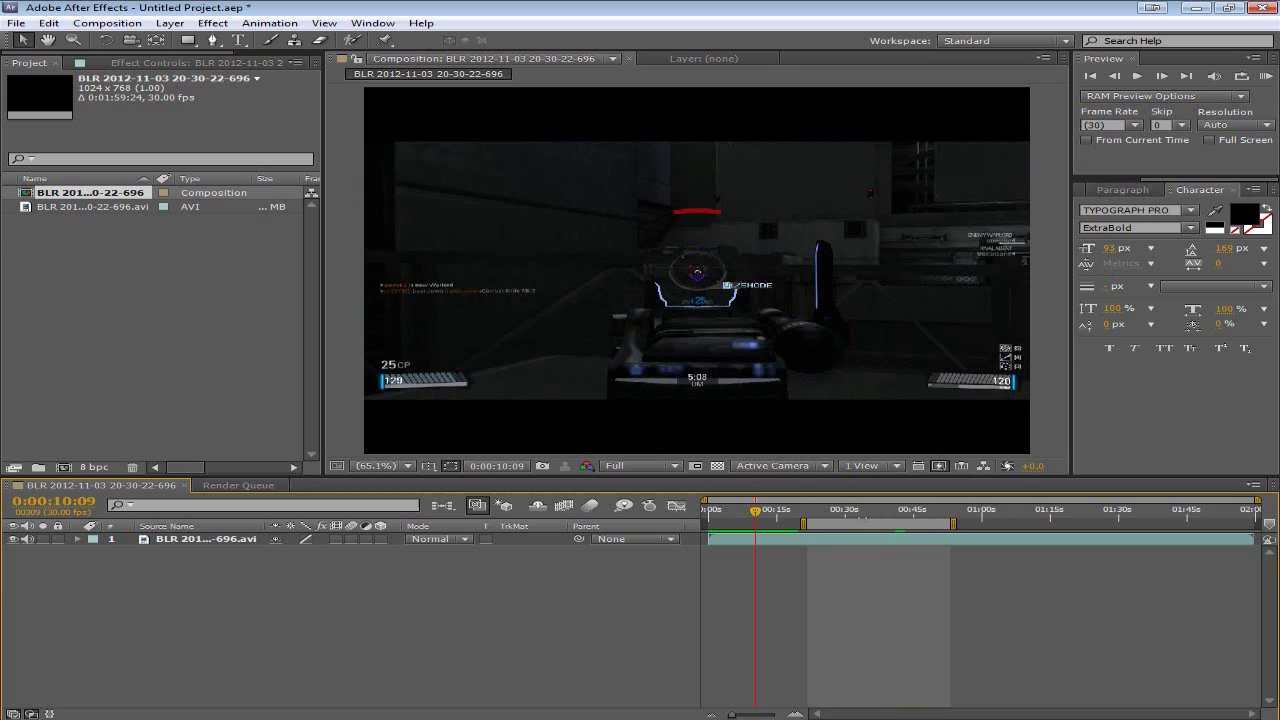
drag(840, 531, 854, 531)
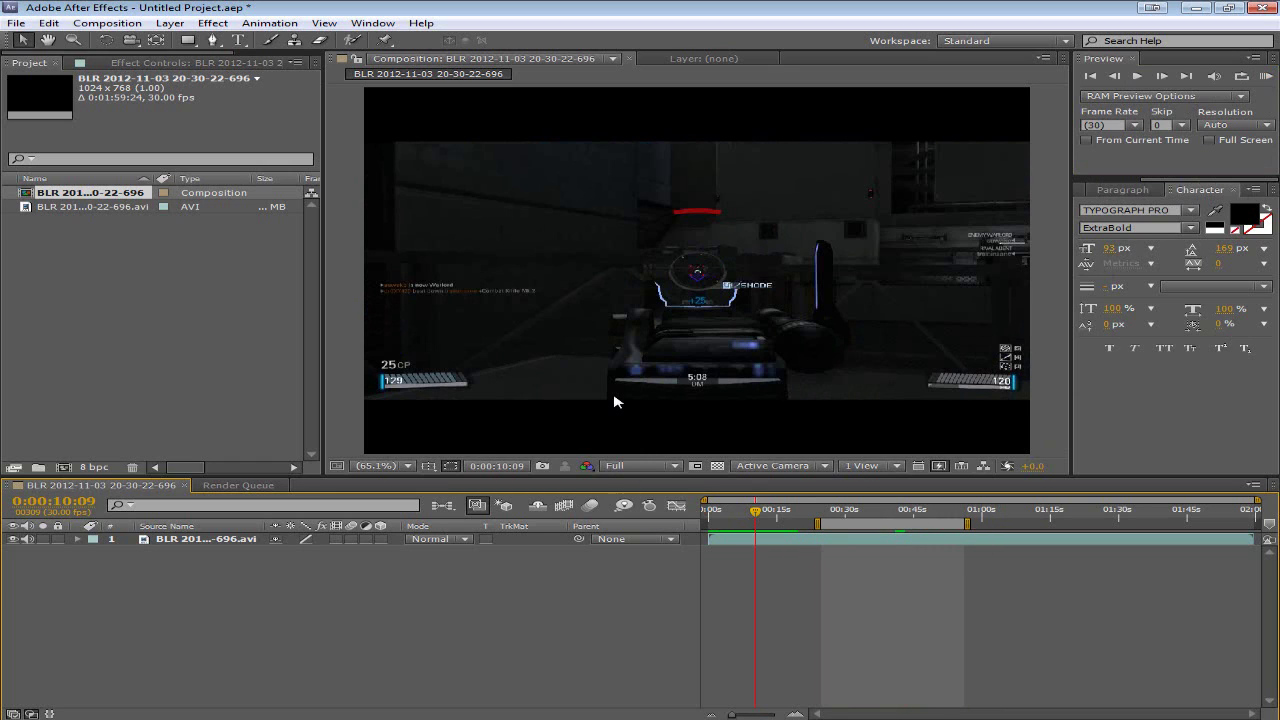
drag(817, 523, 706, 523)
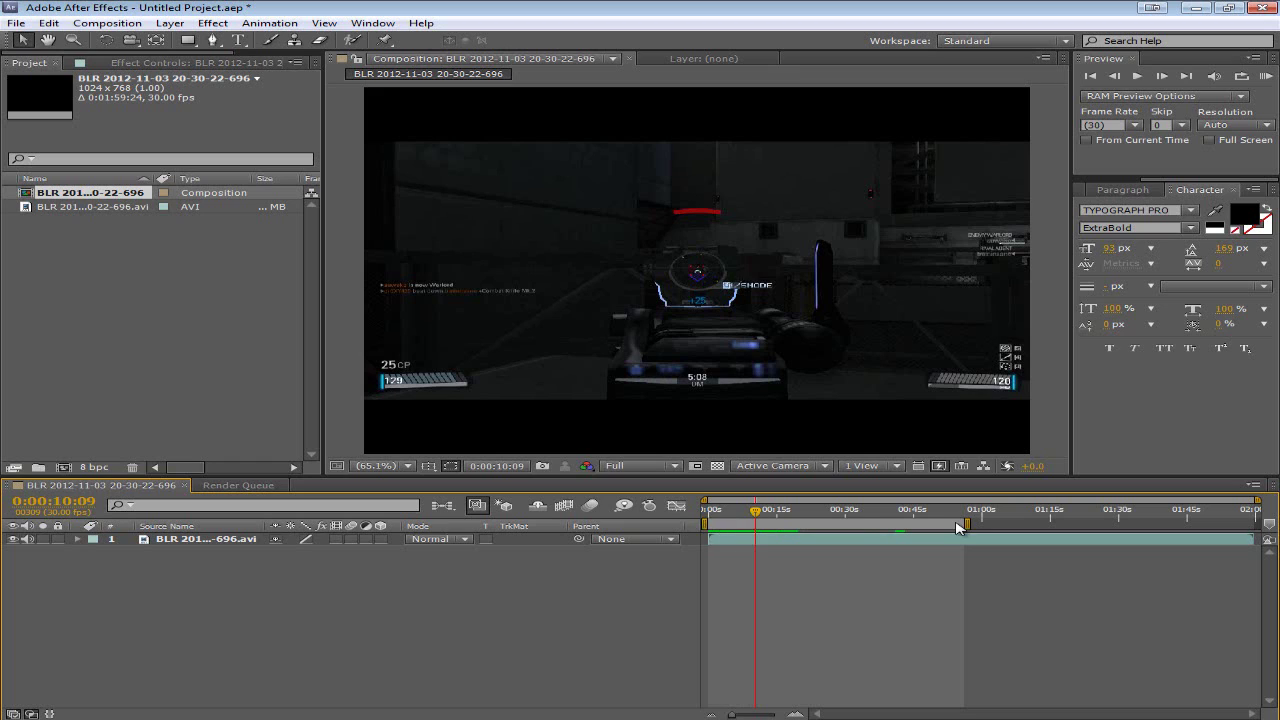
right_click(700, 526)
key(Escape)
drag(966, 523, 1254, 523)
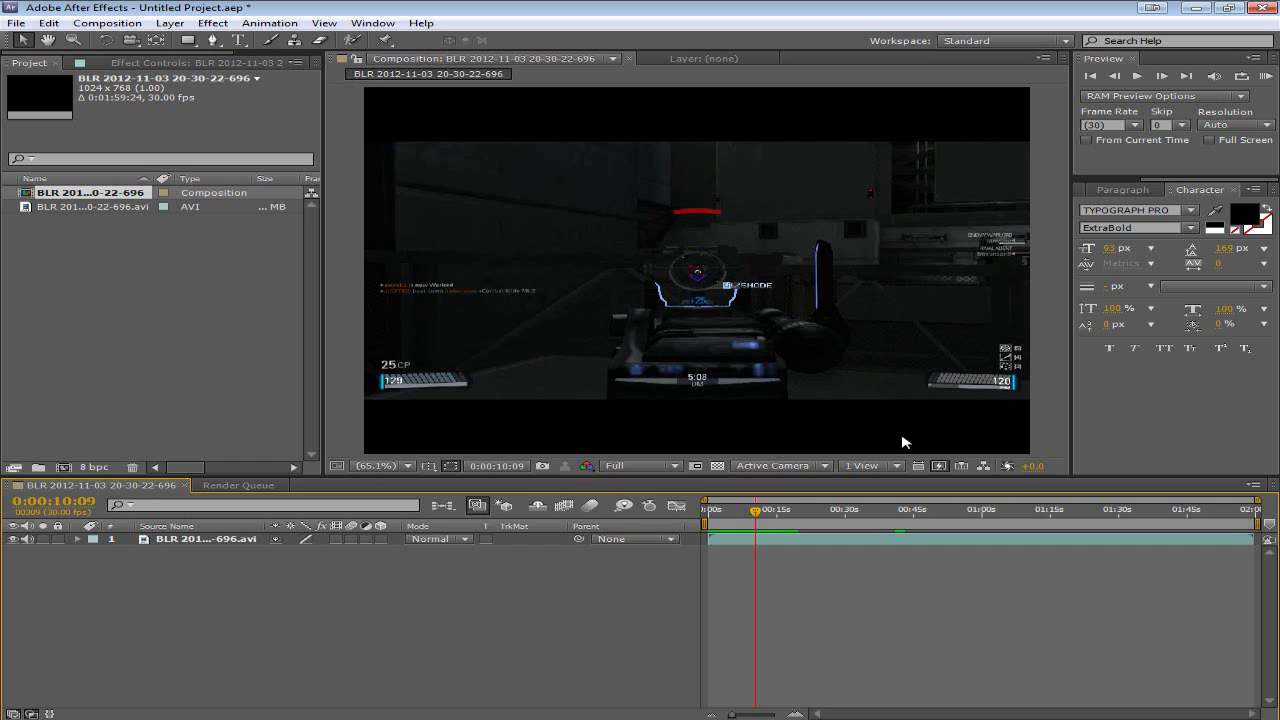
Step: Add the BLR composition to the Render Queue, leaving its Render checkbox enabled
click(212, 24)
mouse_move(116, 28)
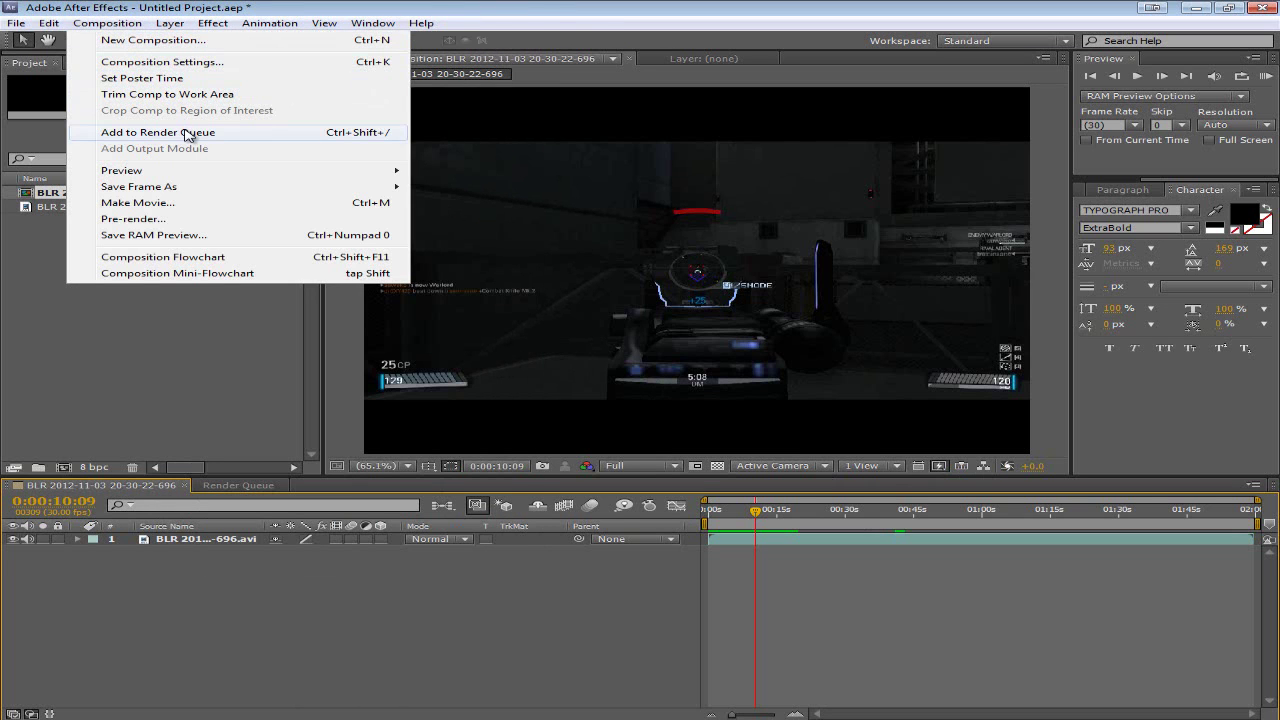
click(188, 134)
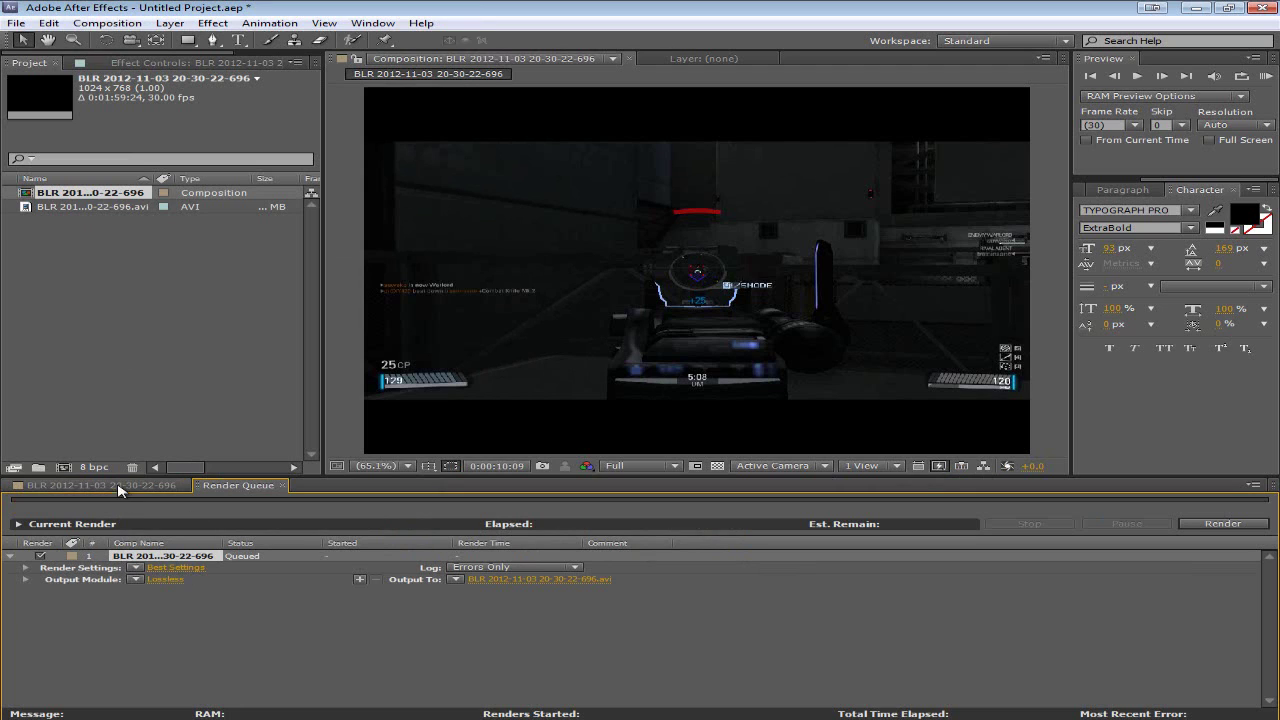
click(36, 558)
click(41, 557)
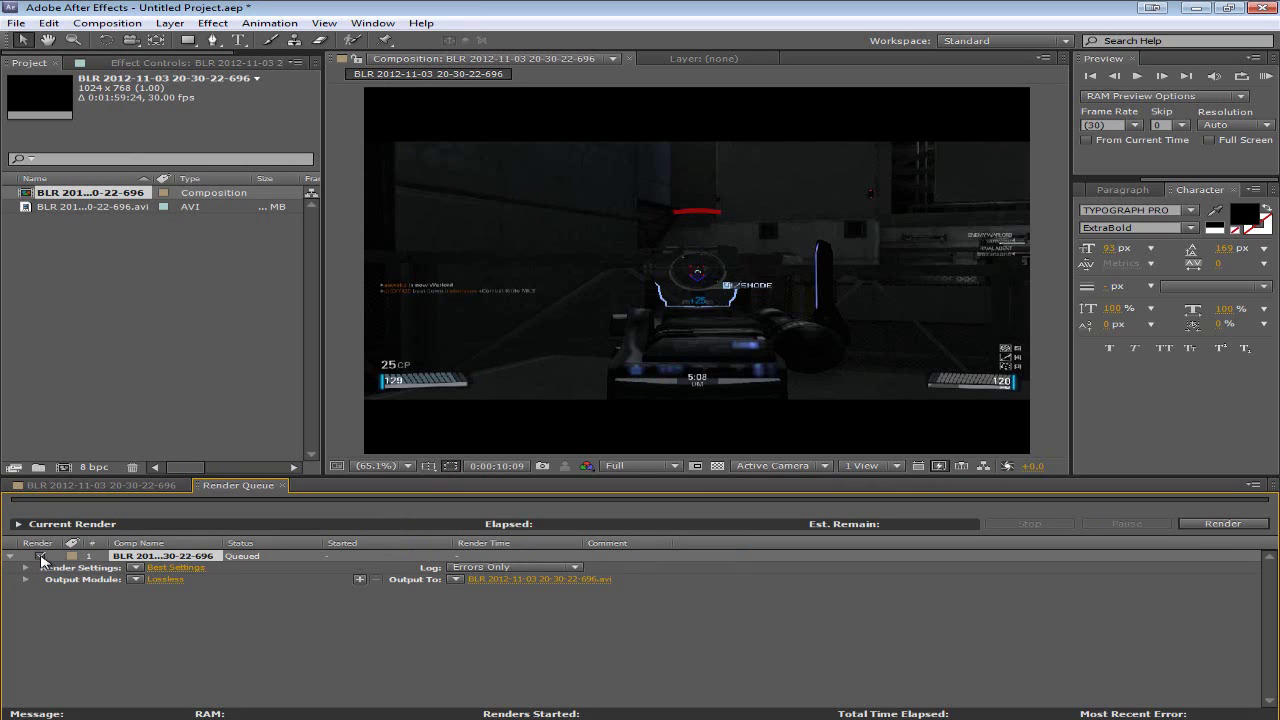
click(41, 557)
click(41, 557)
Step: Set the Output Module format to Windows Media with the Windows Media Video 9 codec
click(160, 587)
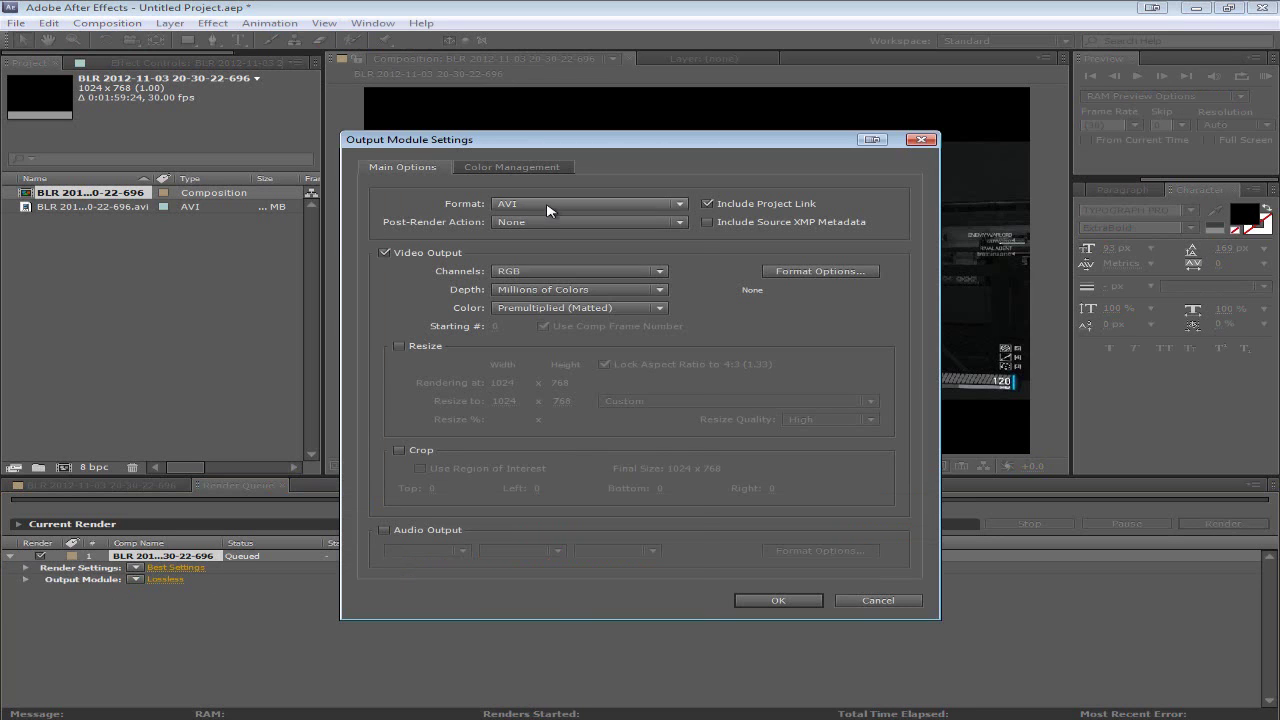
click(547, 208)
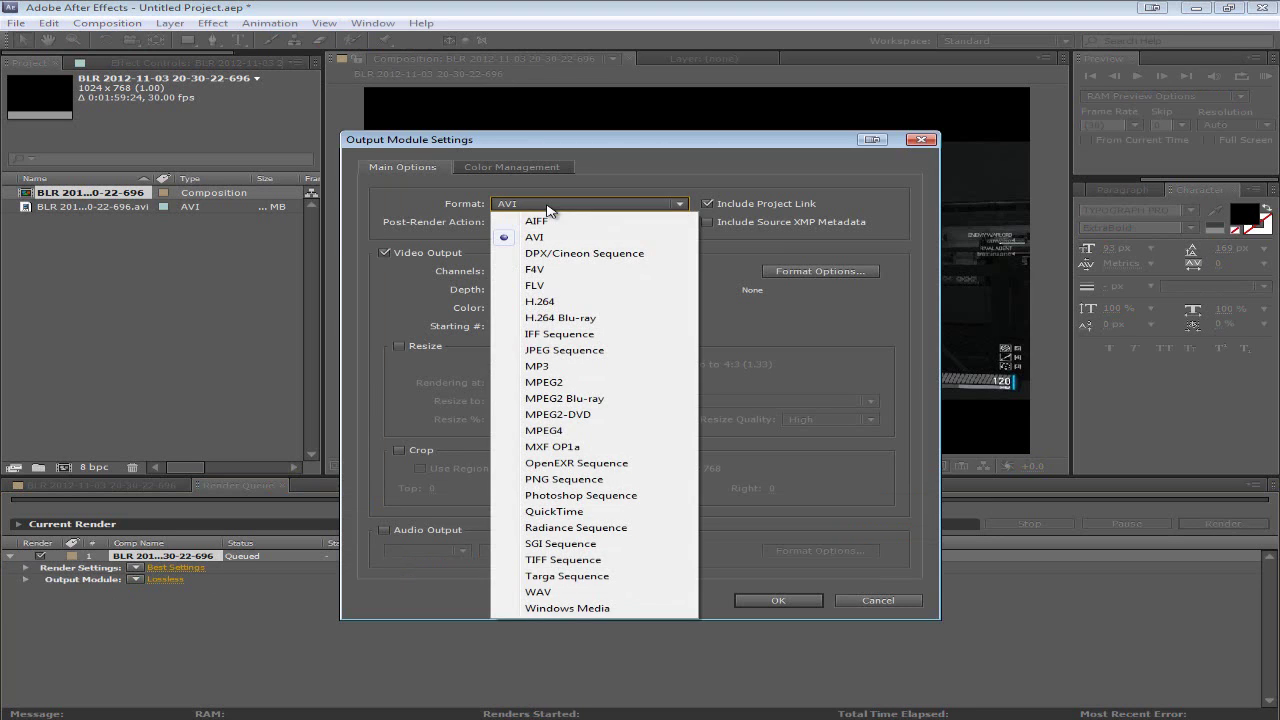
click(567, 608)
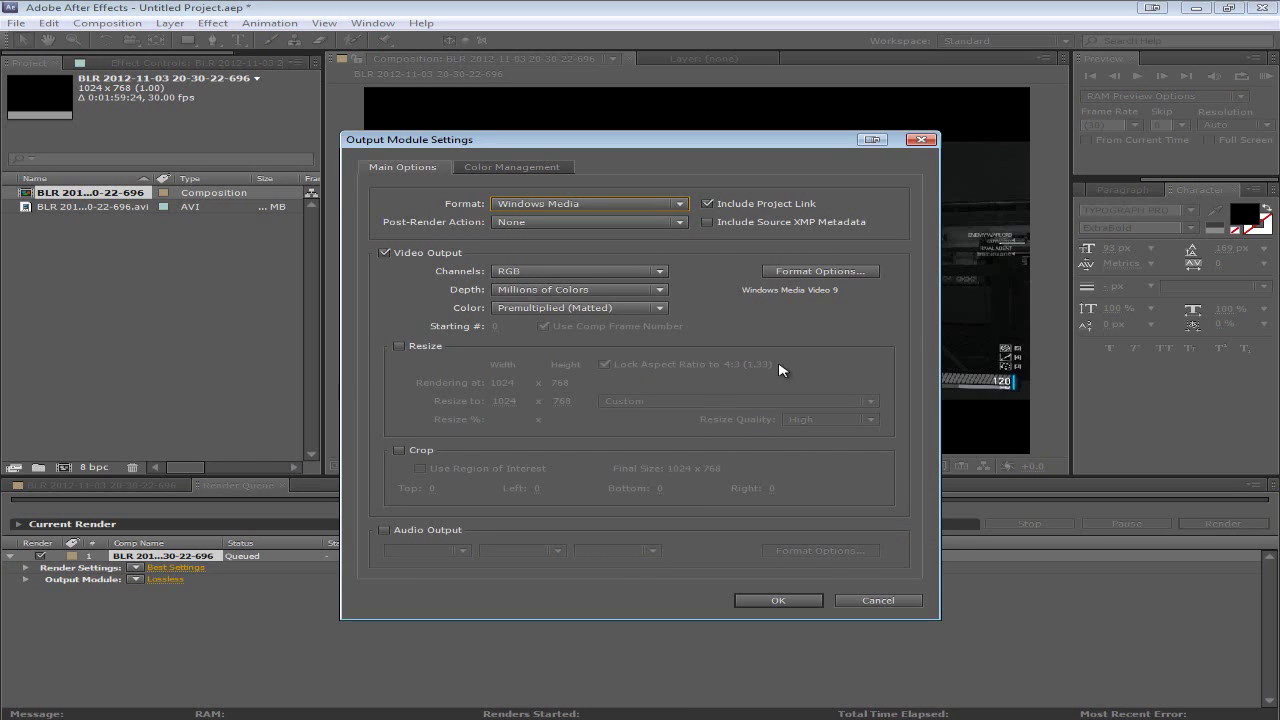
click(792, 281)
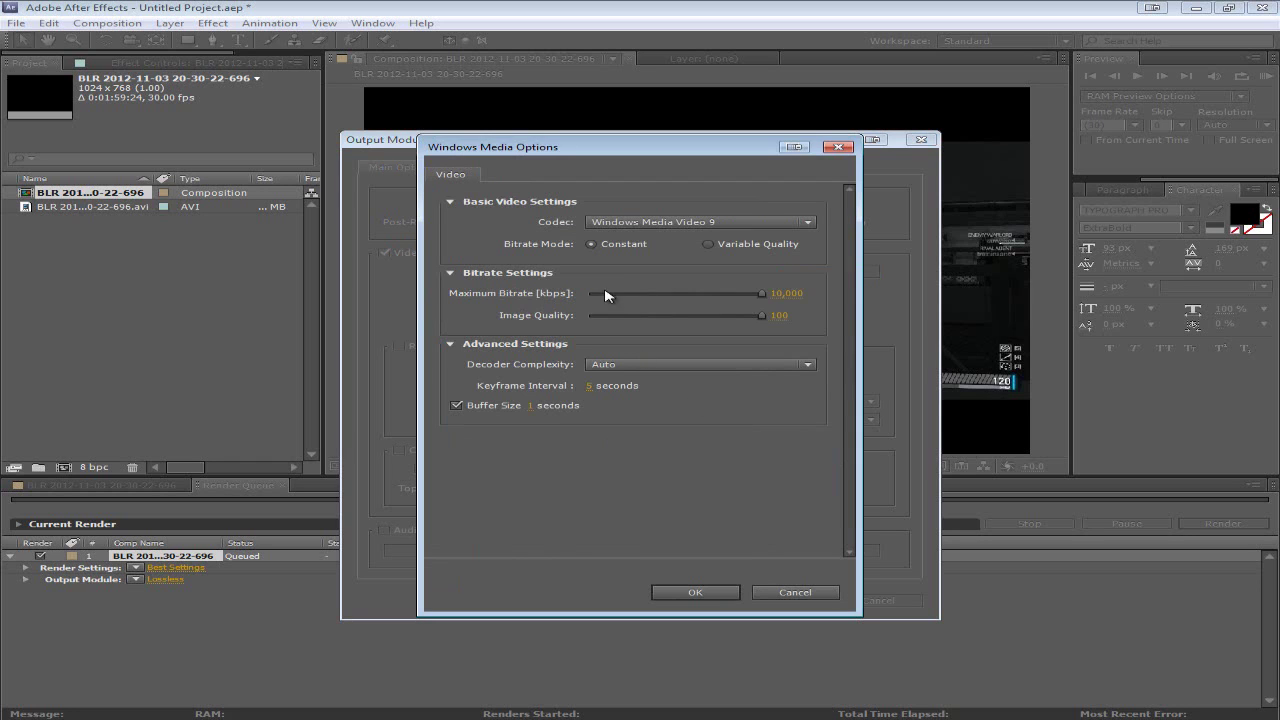
click(688, 222)
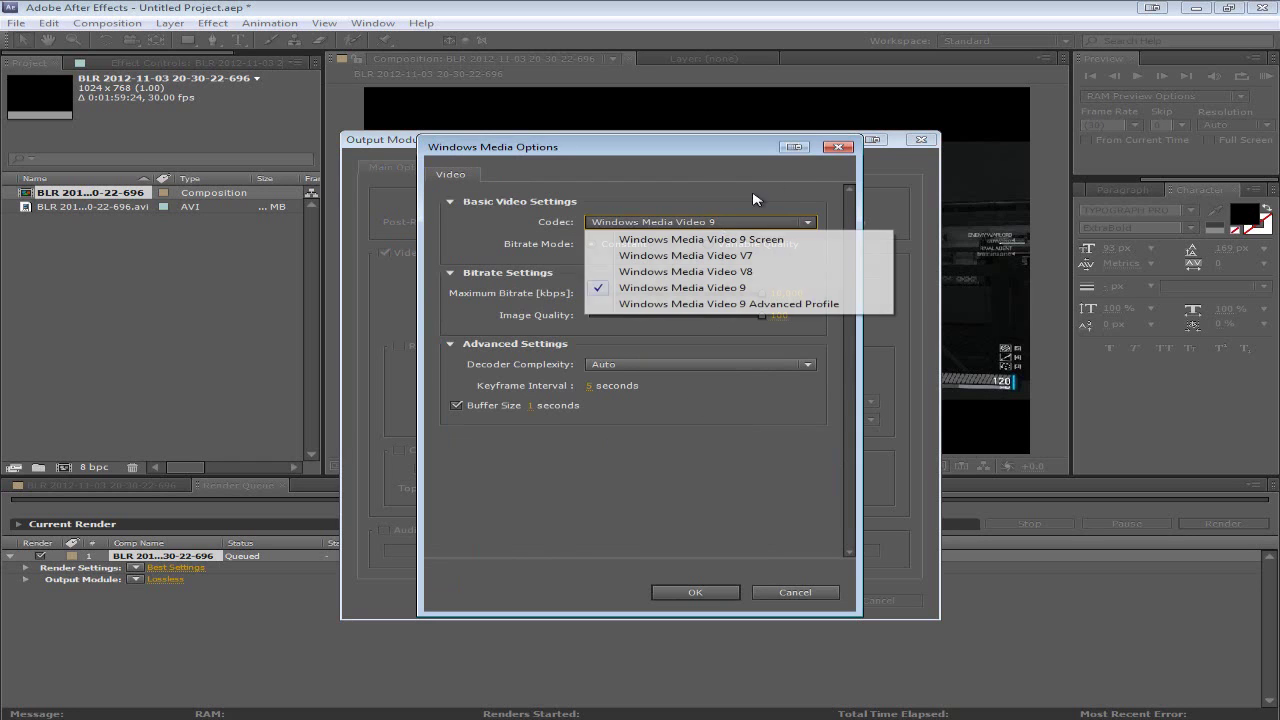
click(685, 181)
click(665, 592)
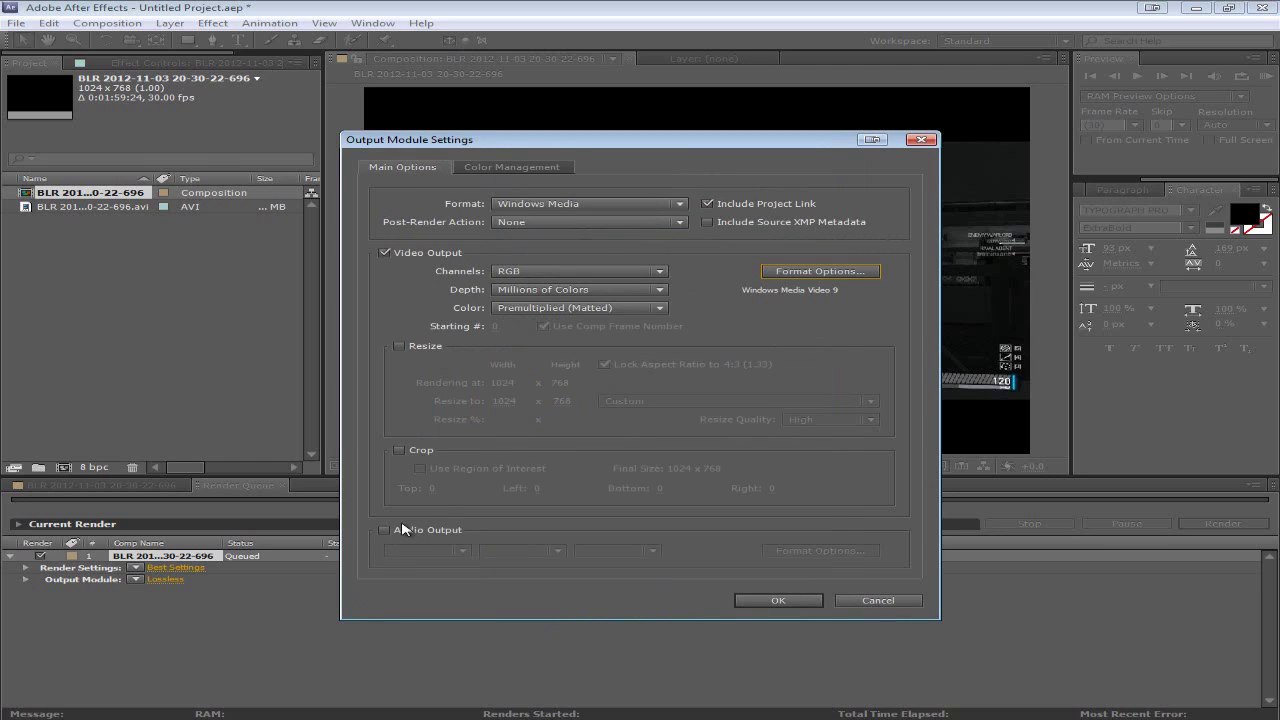
Step: Enable audio output as Windows Media Audio 9.2 Lossless, 96 kHz 24 bit, and confirm
click(386, 531)
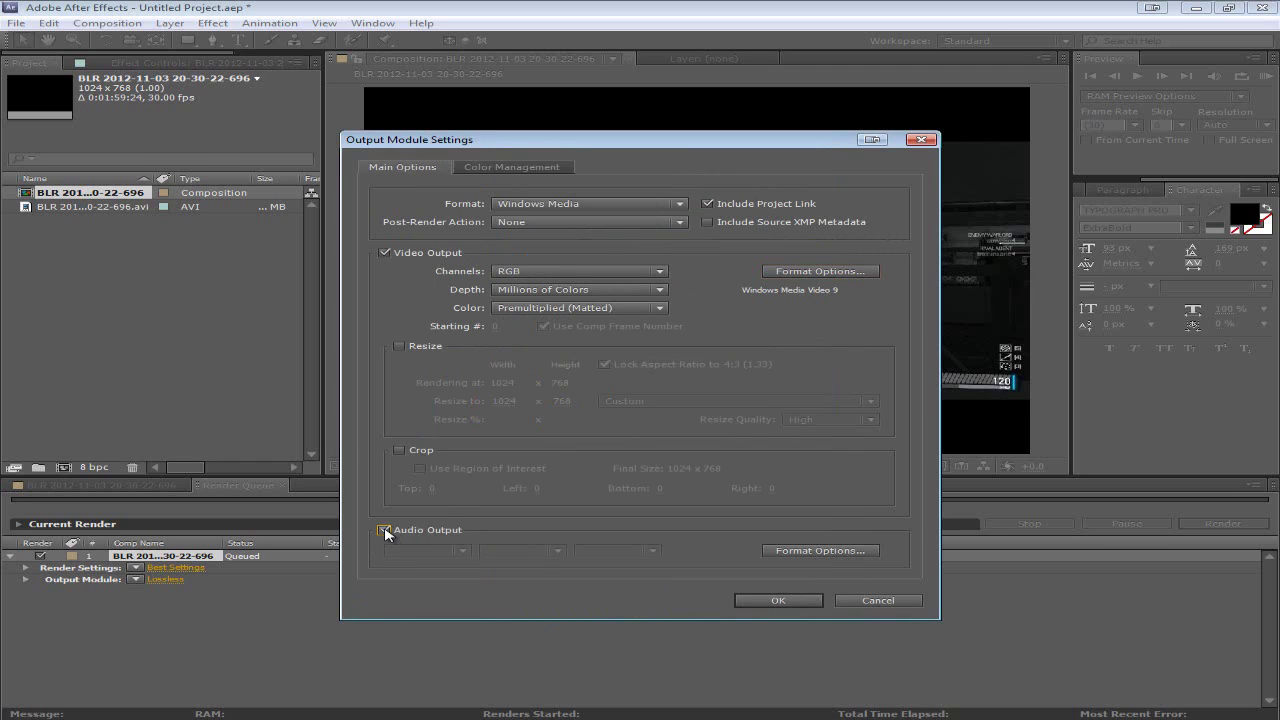
click(821, 552)
click(700, 293)
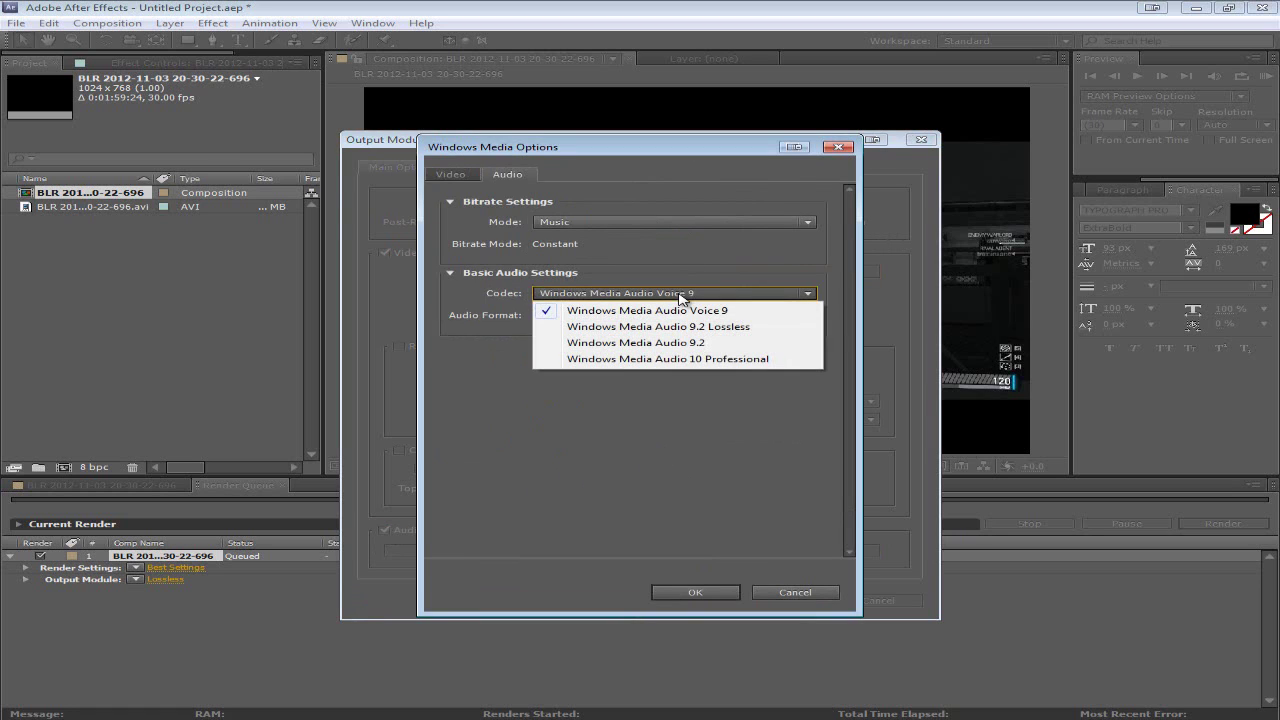
click(716, 295)
click(716, 295)
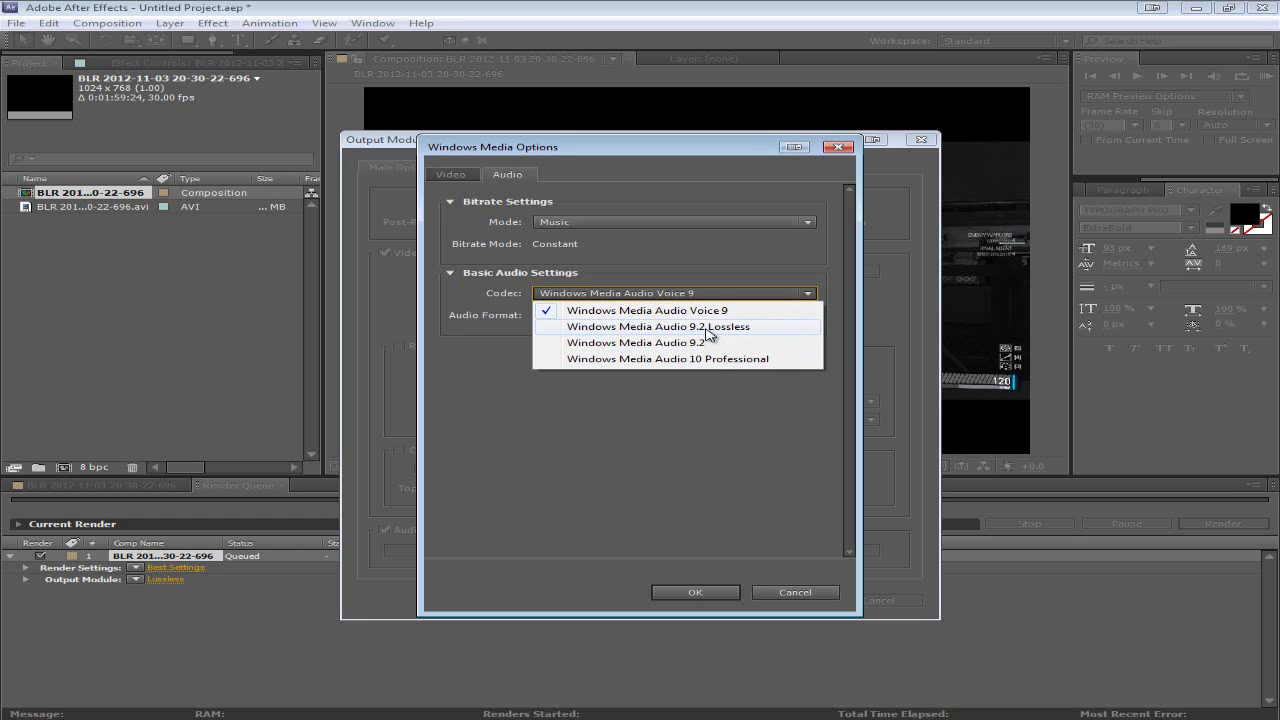
click(708, 327)
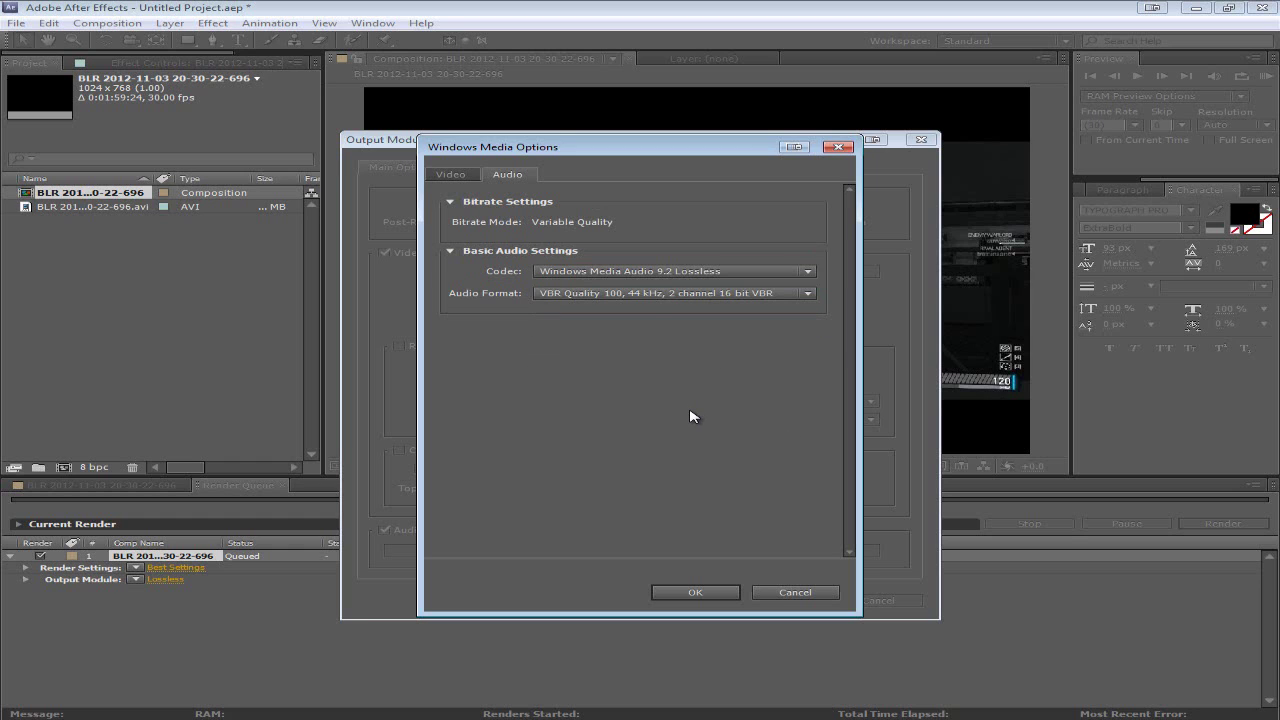
click(652, 296)
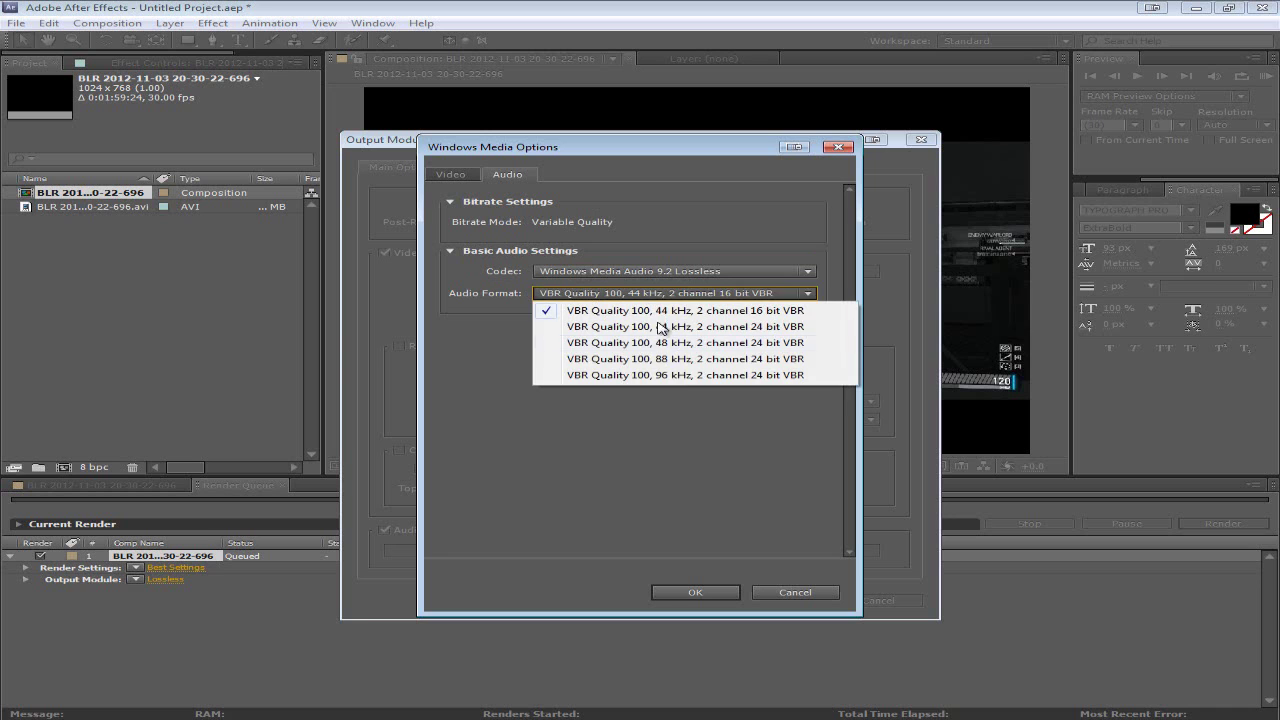
click(686, 376)
click(695, 593)
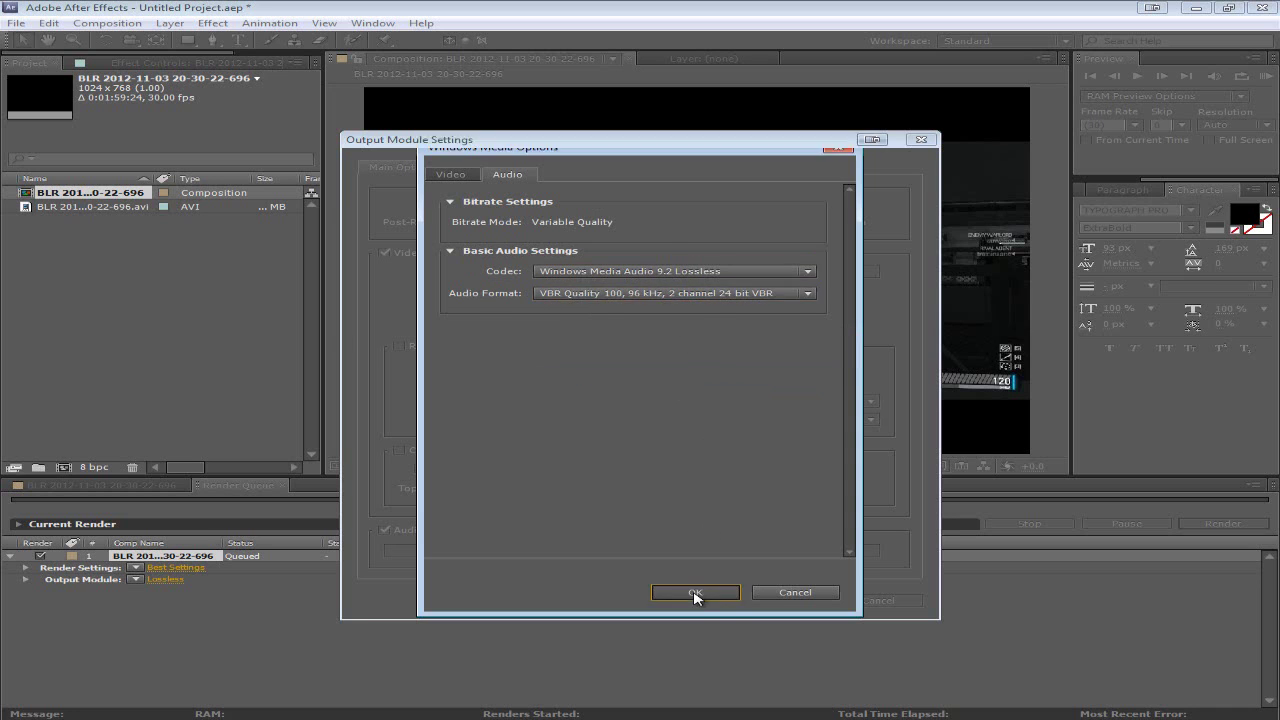
click(775, 598)
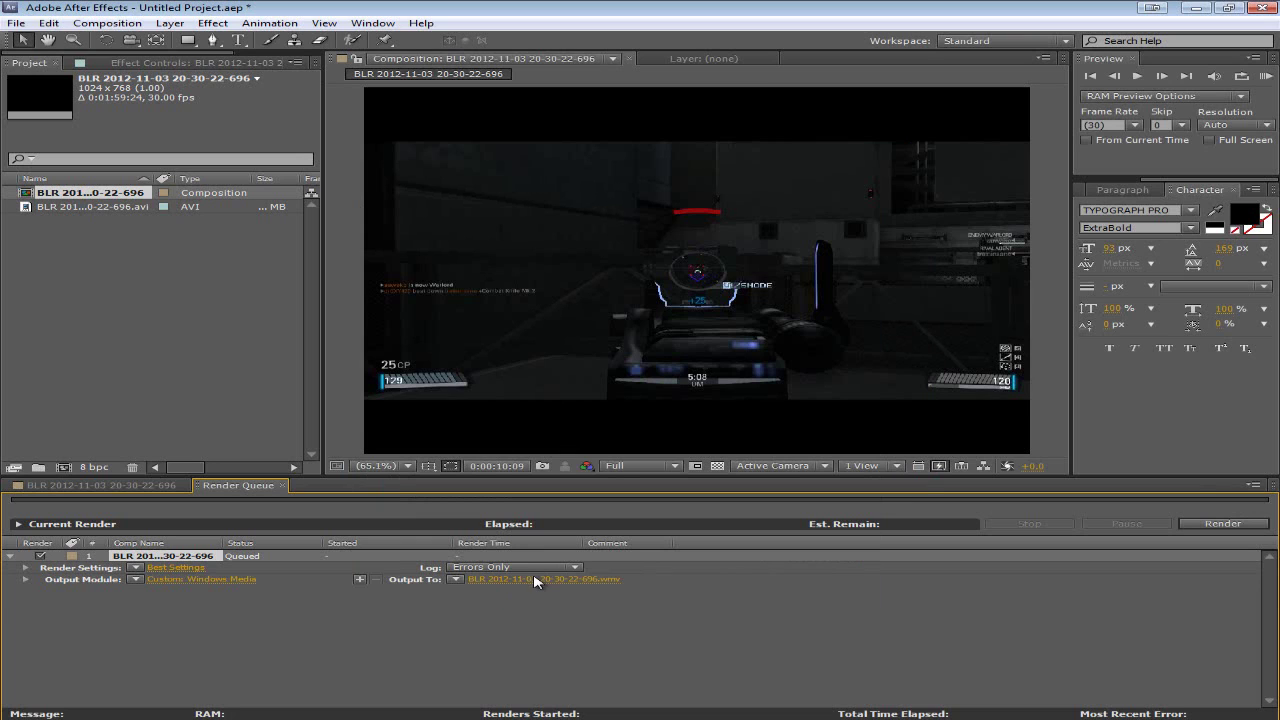
click(538, 580)
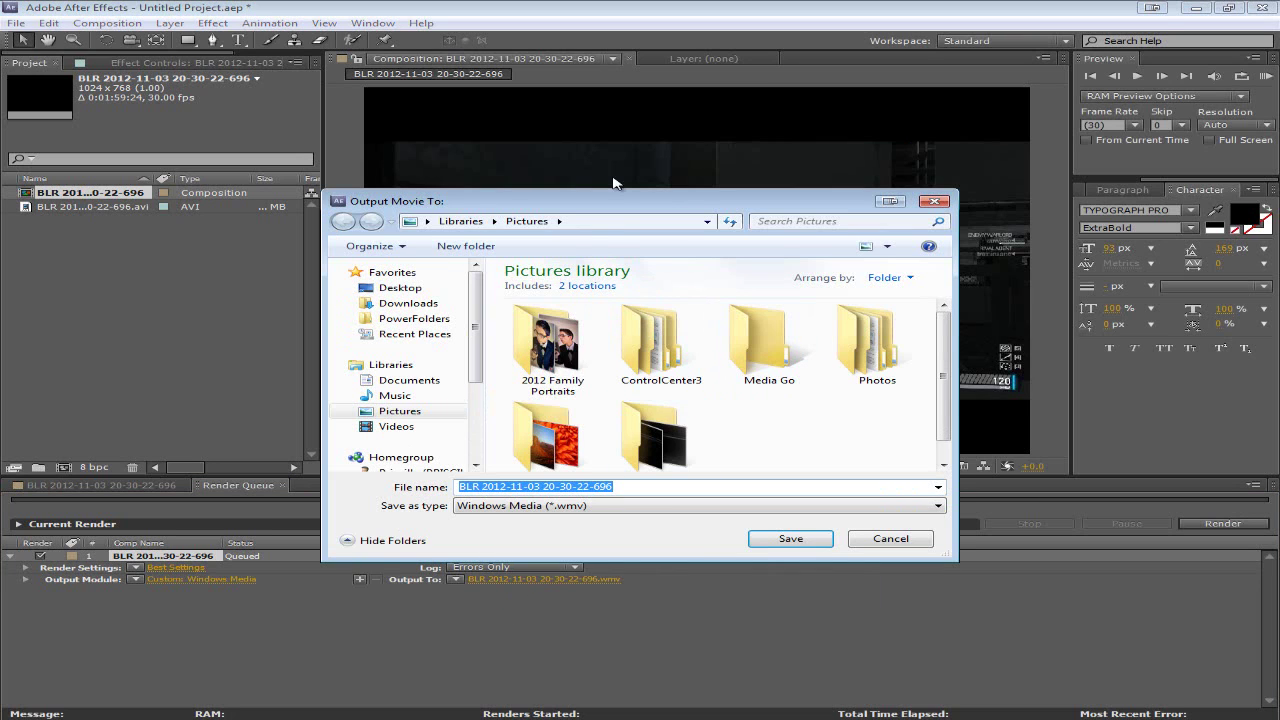
click(878, 540)
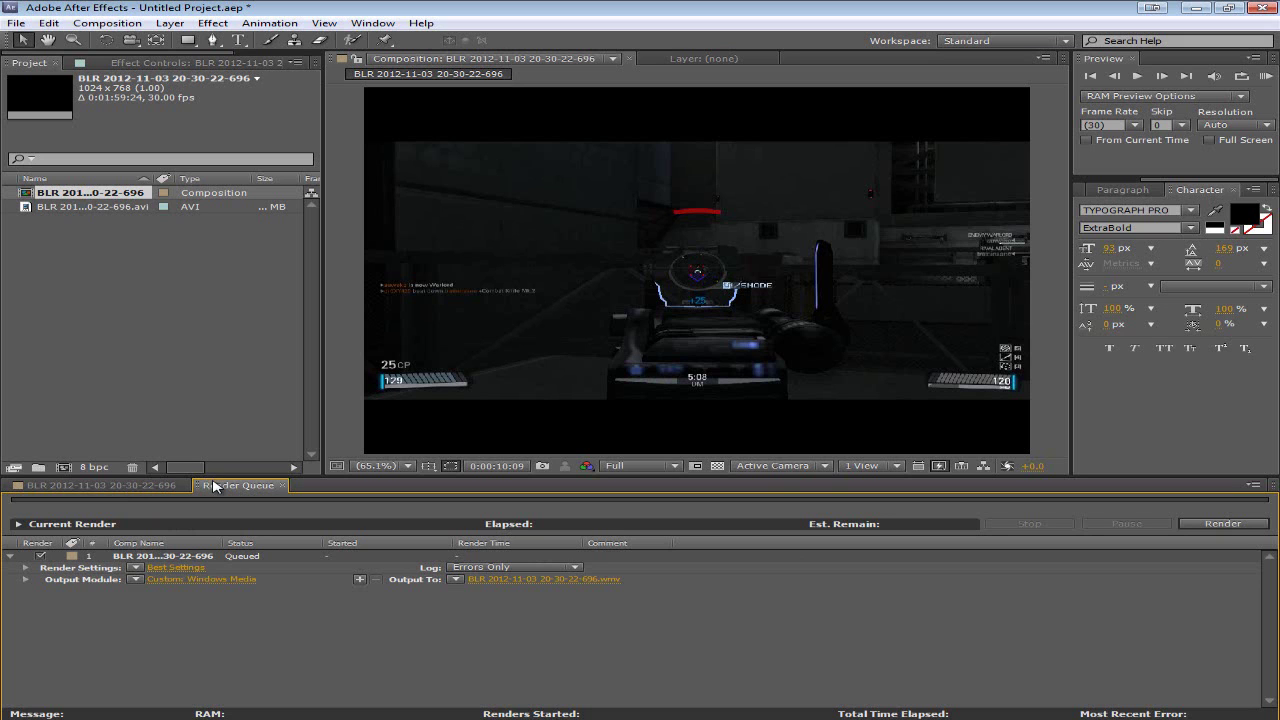
Step: Jump the timeline to 0:00:30:08, review the output settings unchanged, then return to the timeline
click(110, 486)
click(847, 510)
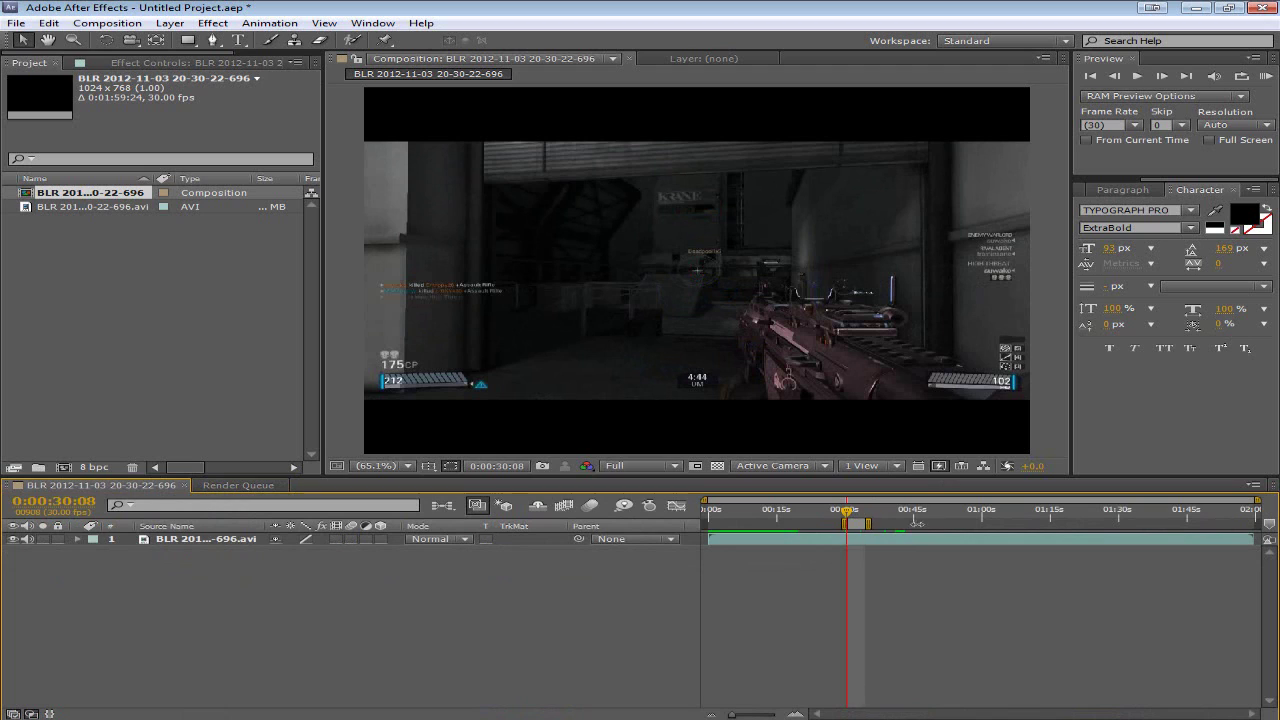
click(250, 486)
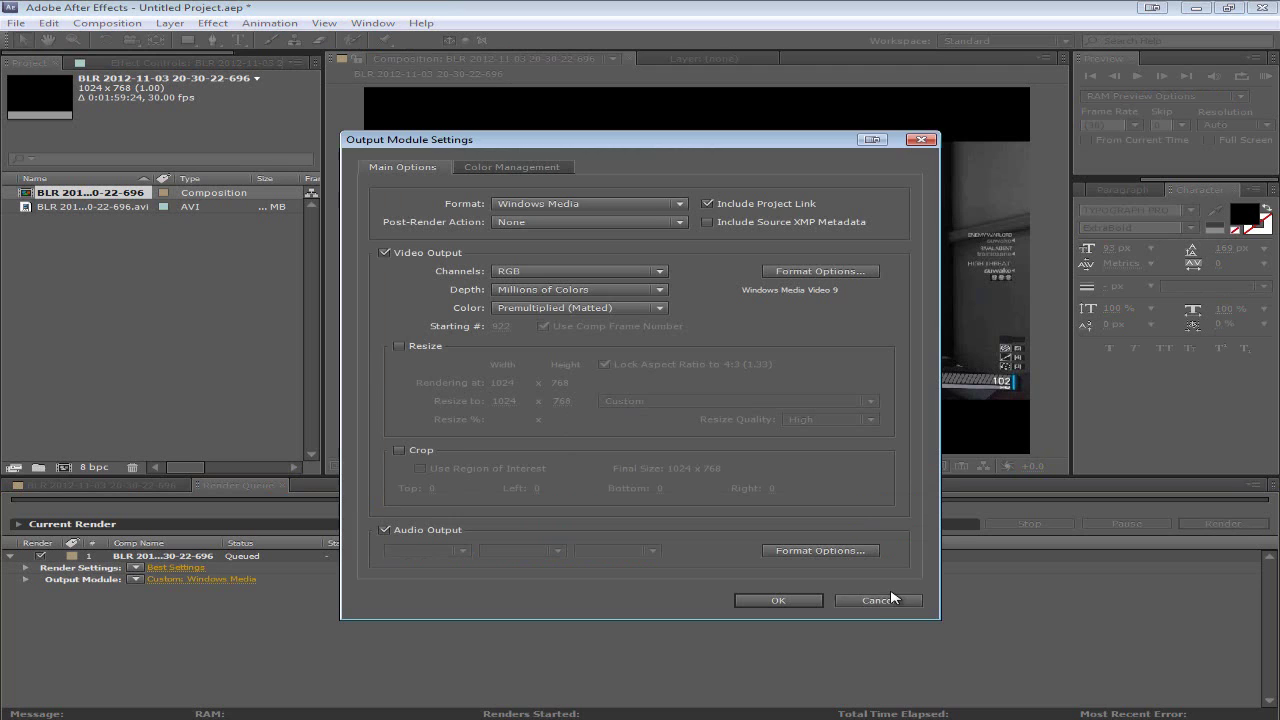
click(880, 600)
click(100, 485)
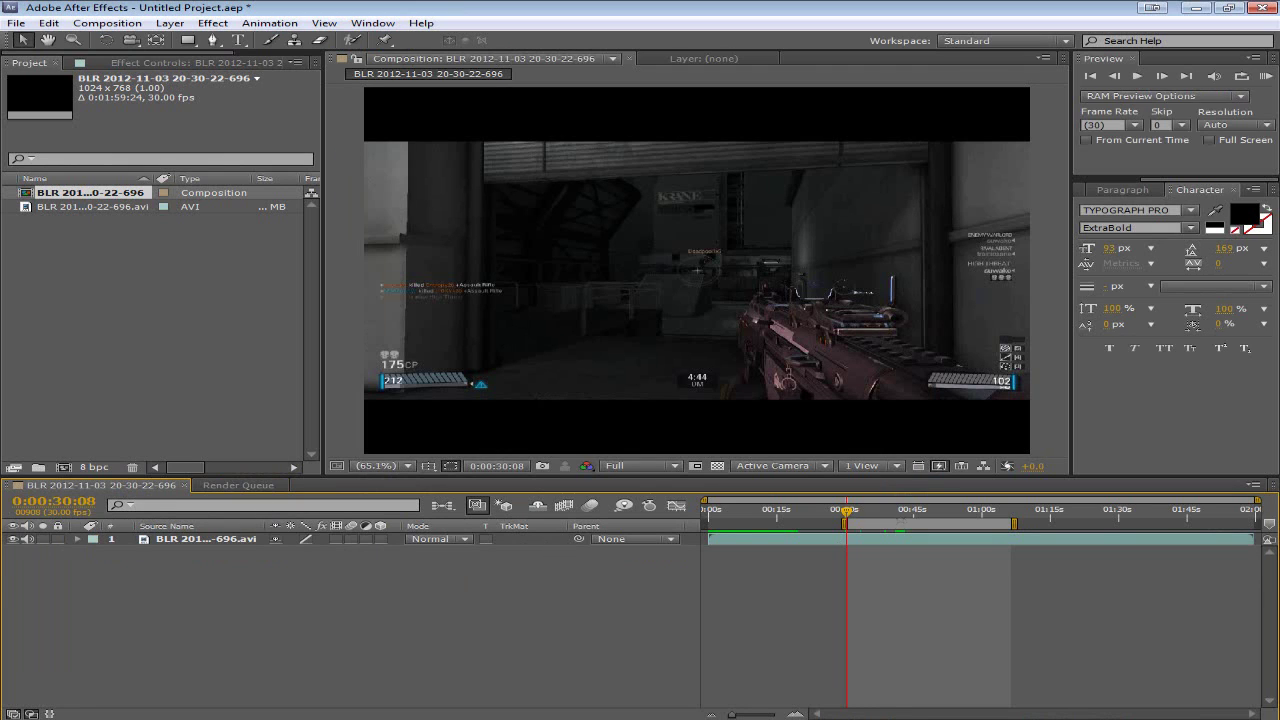
Step: Slide the work area to the composition start, play from the beginning, and stop near 0:00:09:26
drag(888, 522, 748, 522)
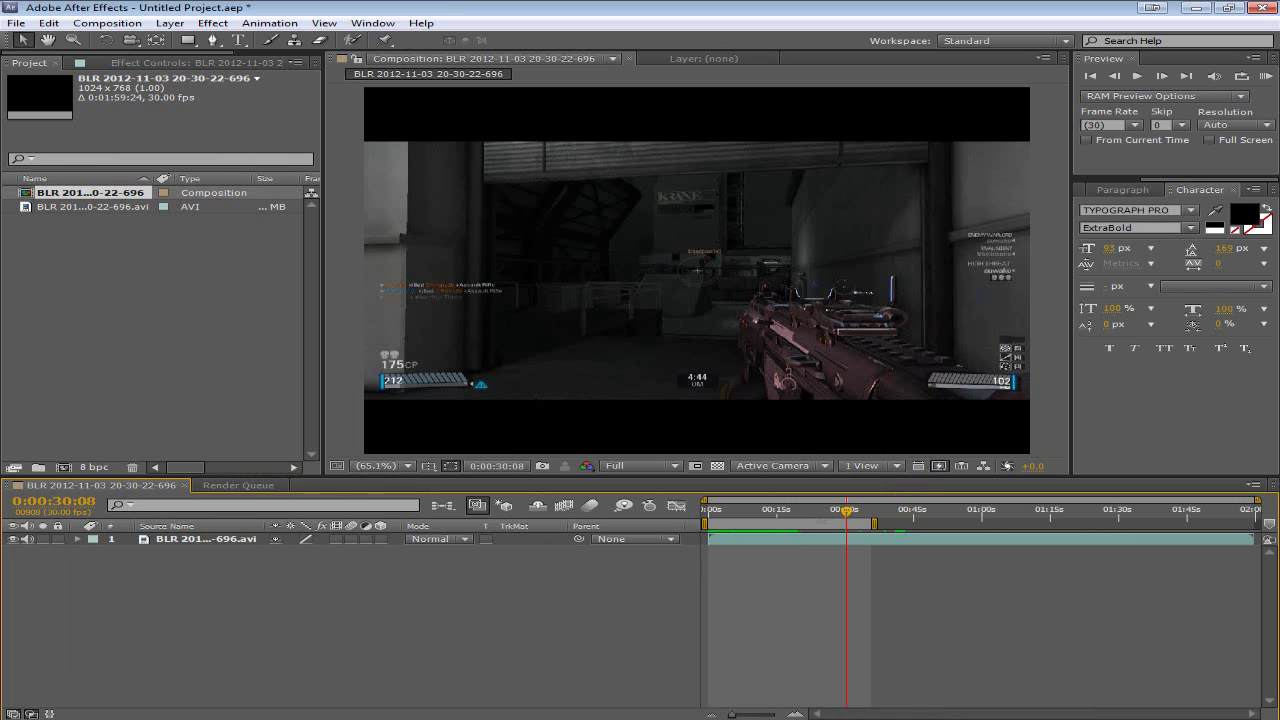
drag(848, 512, 705, 522)
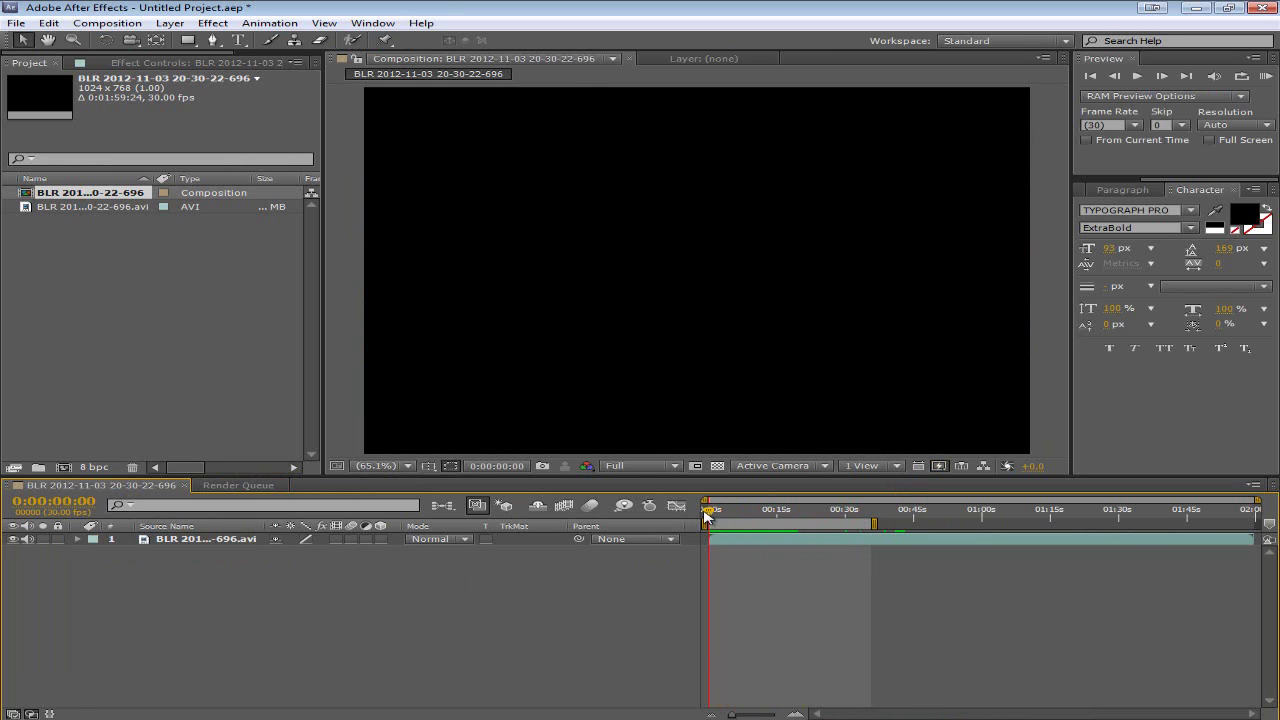
key(space)
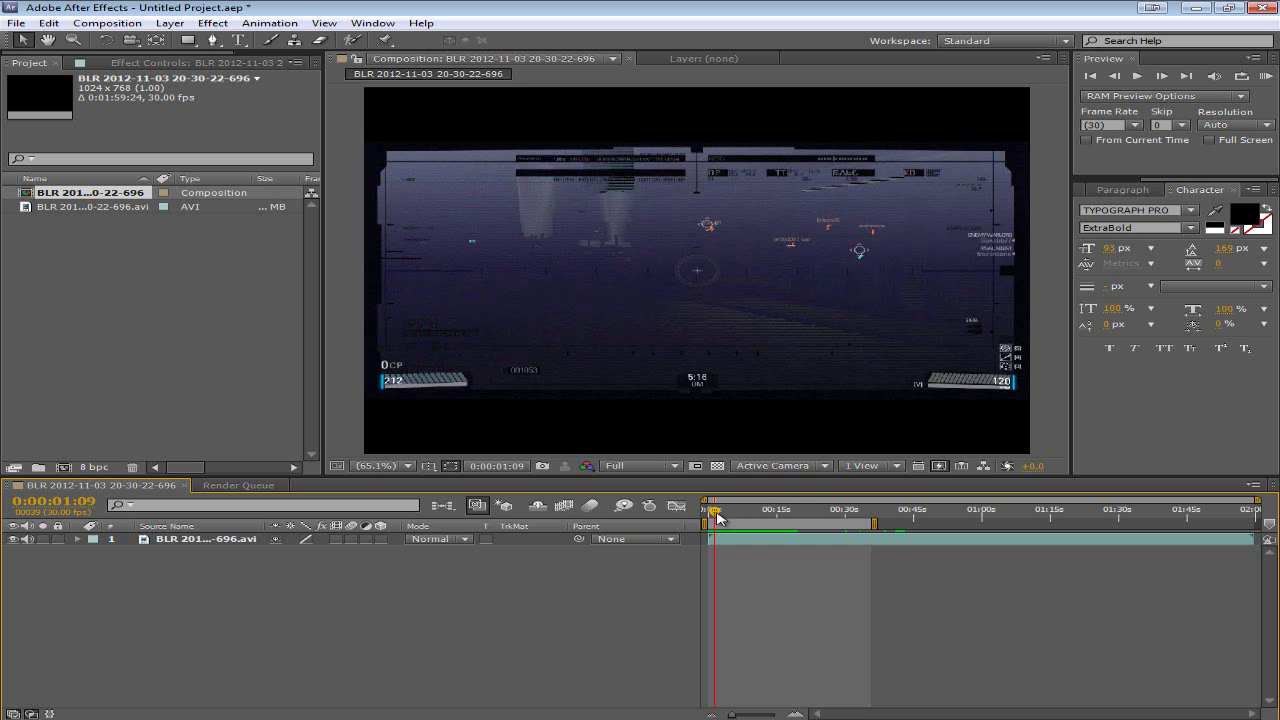
drag(716, 516, 757, 516)
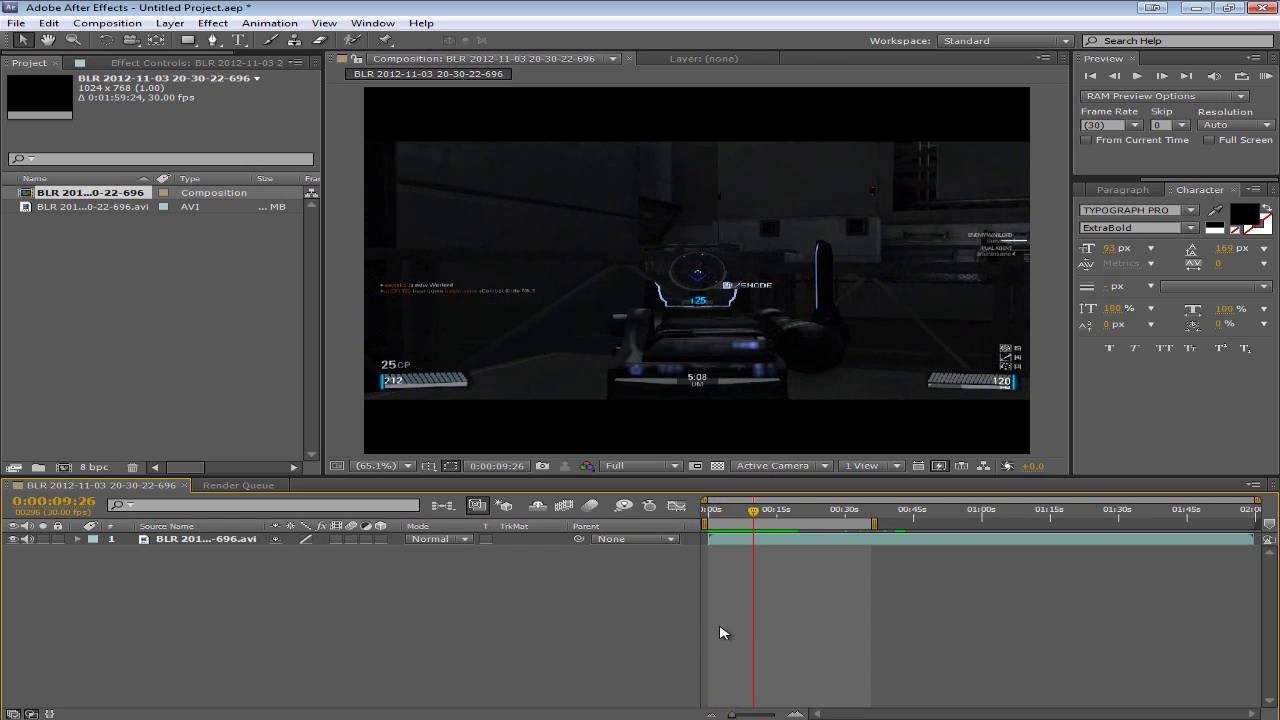